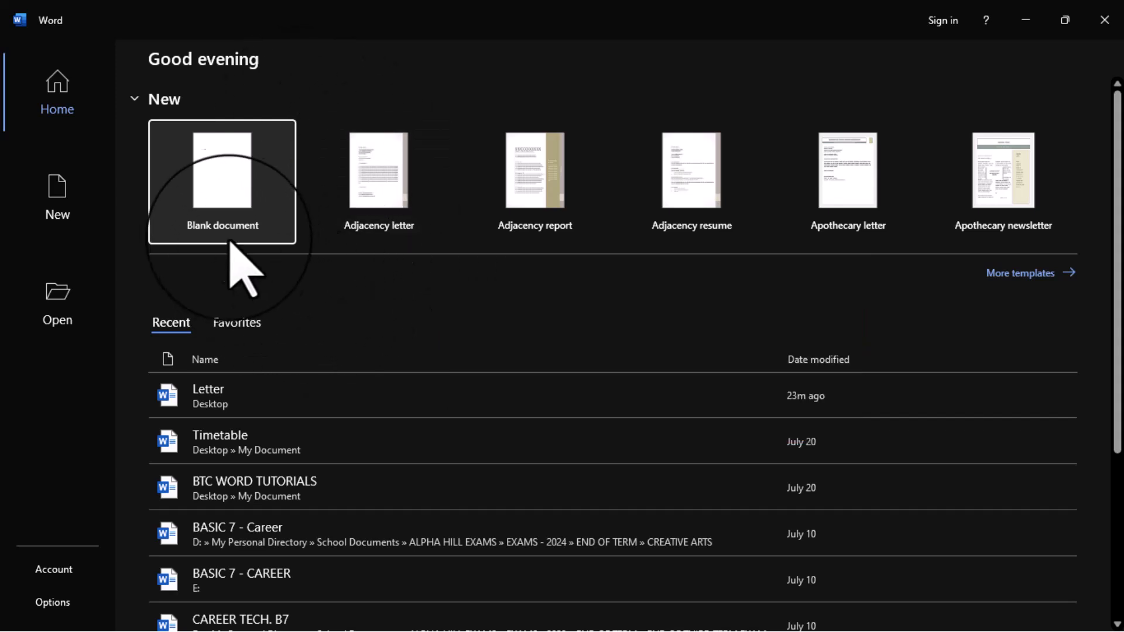
# Create a blank document, save it to the Desktop as "Indented", and check that the file is there before returning to it
pyautogui.click(215, 179)
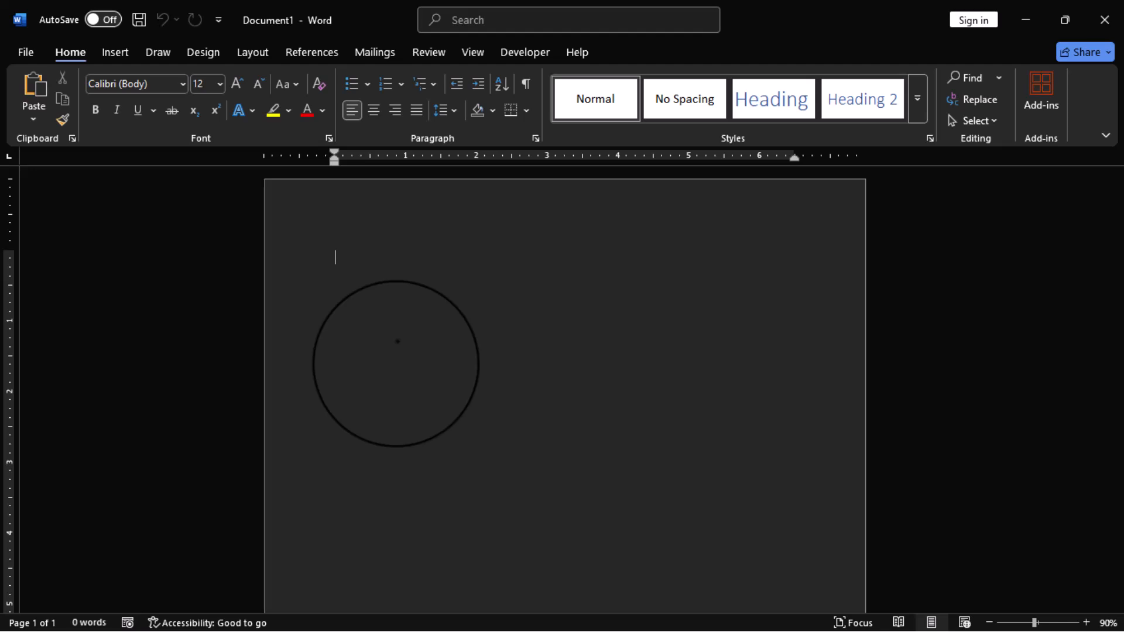
pyautogui.press('F12')
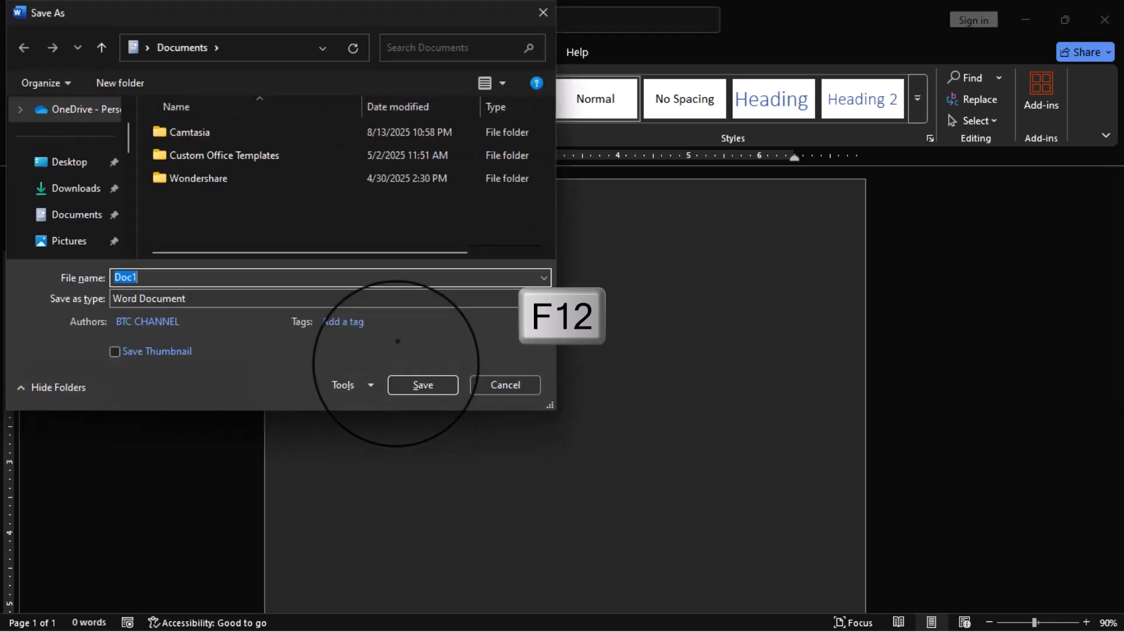
pyautogui.click(55, 163)
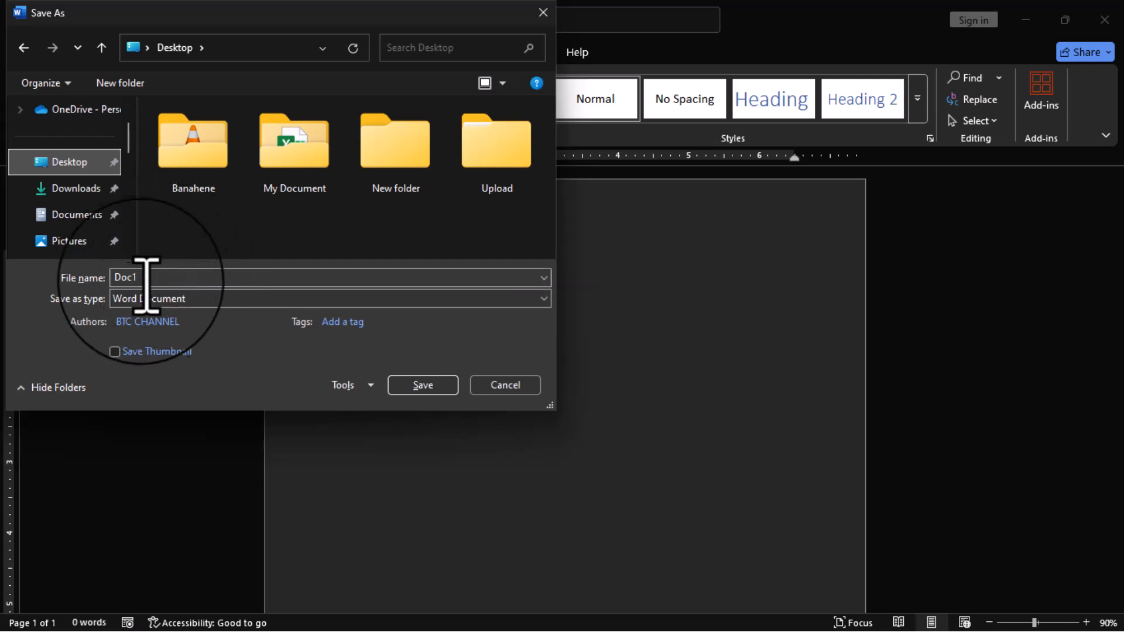
pyautogui.doubleClick(175, 281)
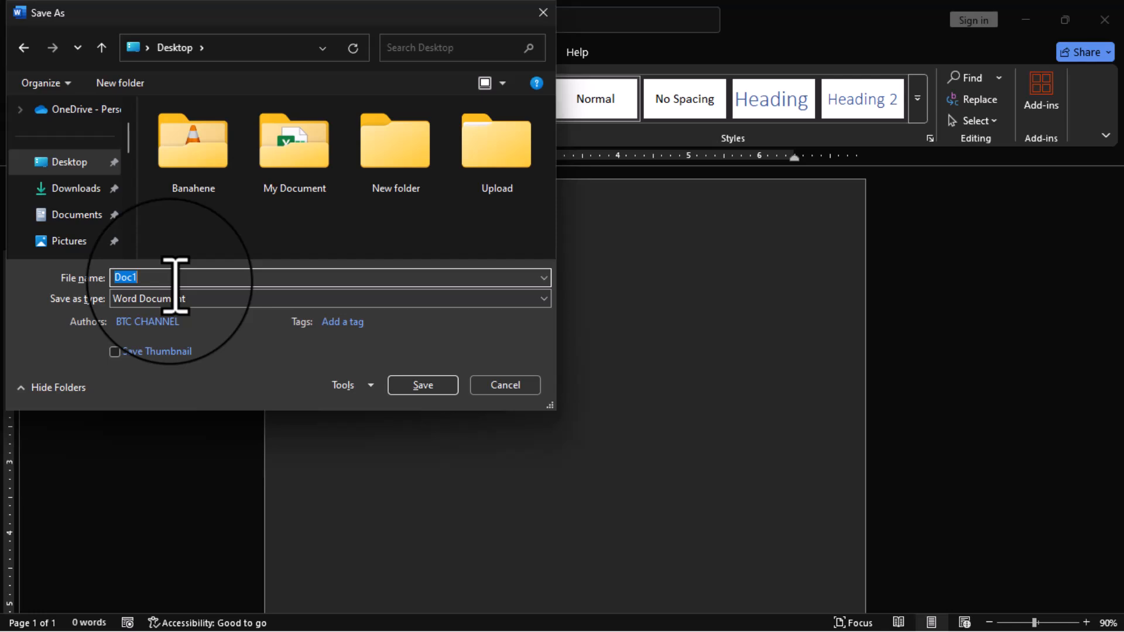
pyautogui.write('Indented')
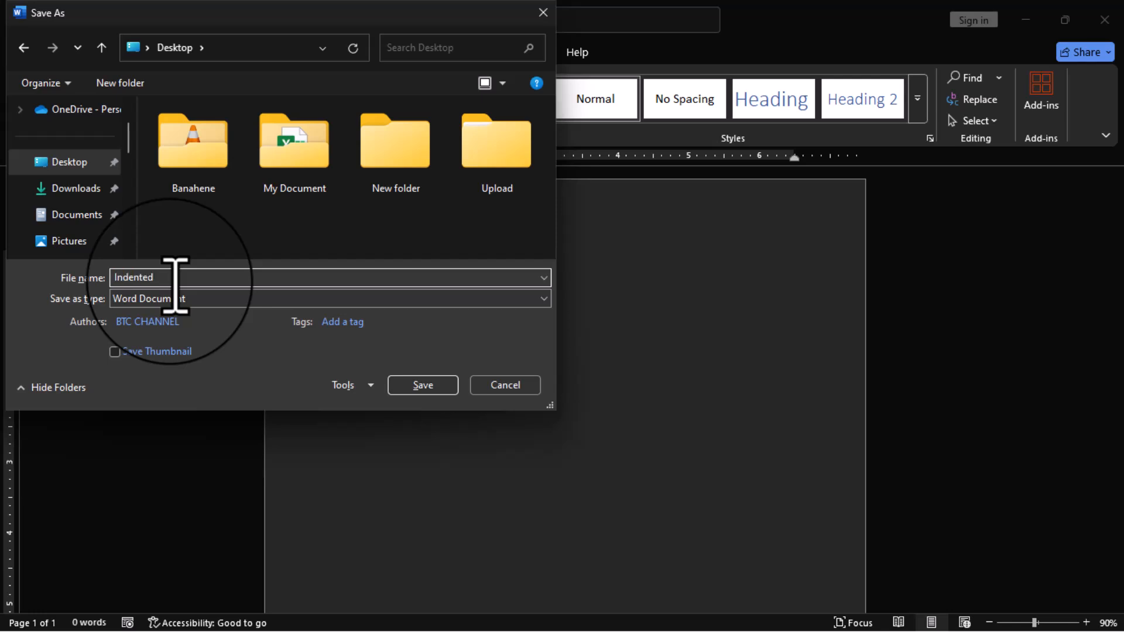
pyautogui.click(415, 386)
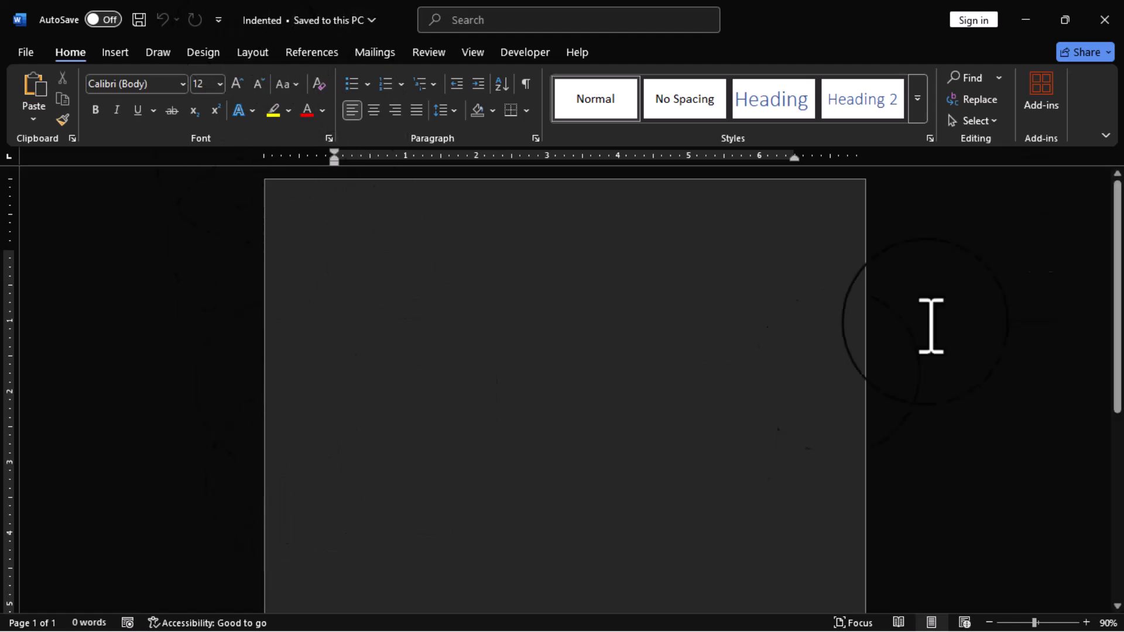
pyautogui.click(1025, 20)
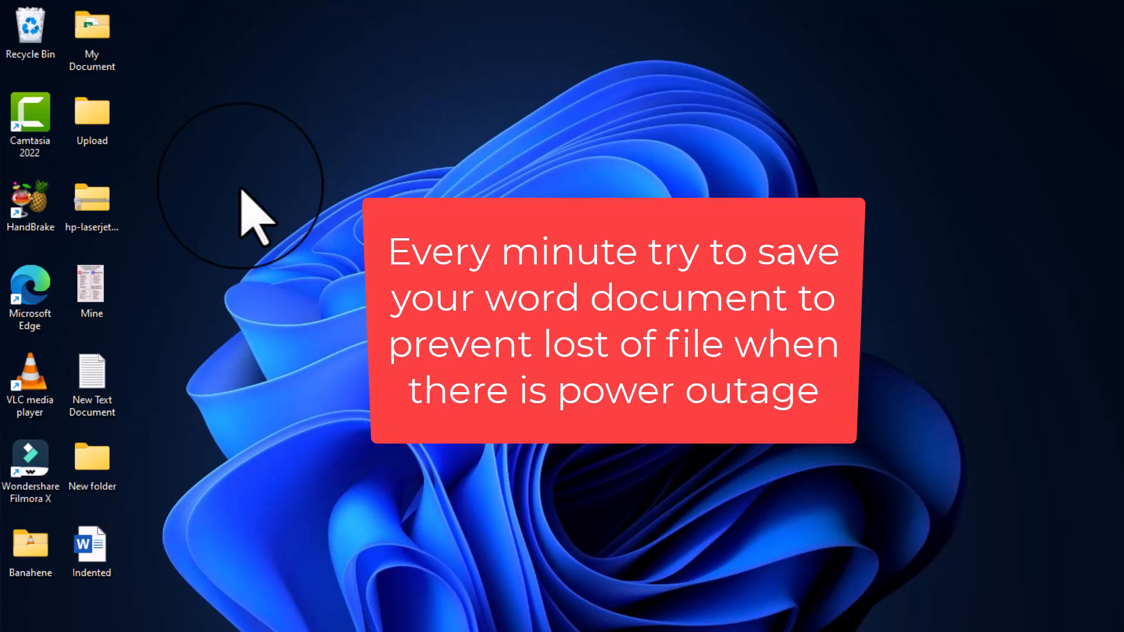
pyautogui.hotkey('alt', 'Tab')
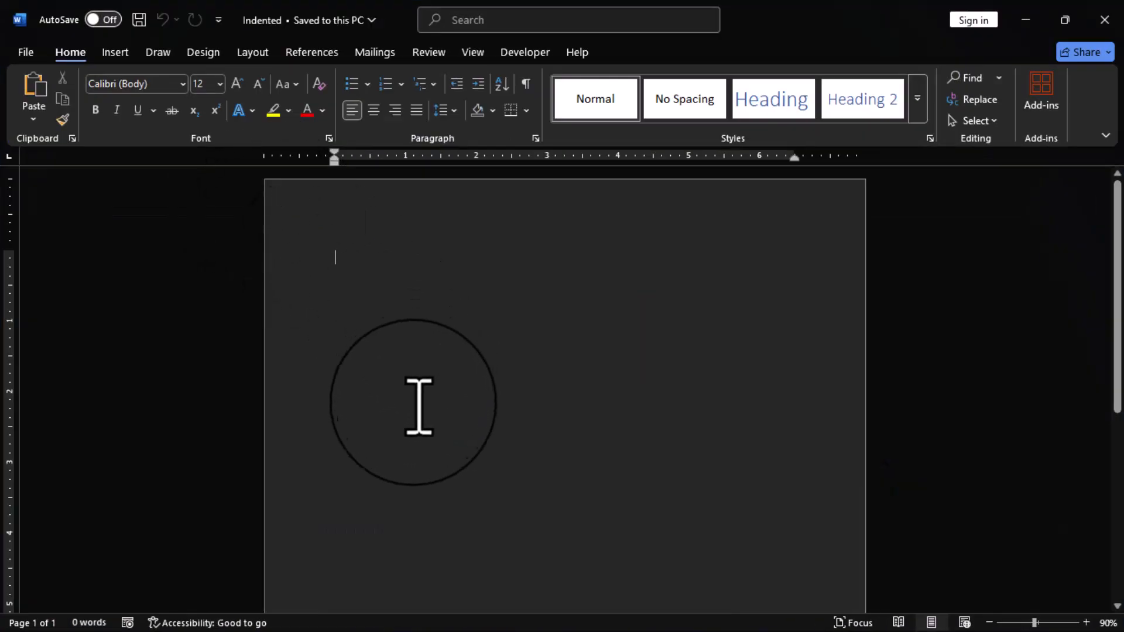
# Set the page to a paper size about 8.27 inches wide, portrait orientation and Narrow 0.5" margins, and save the document
pyautogui.click(253, 53)
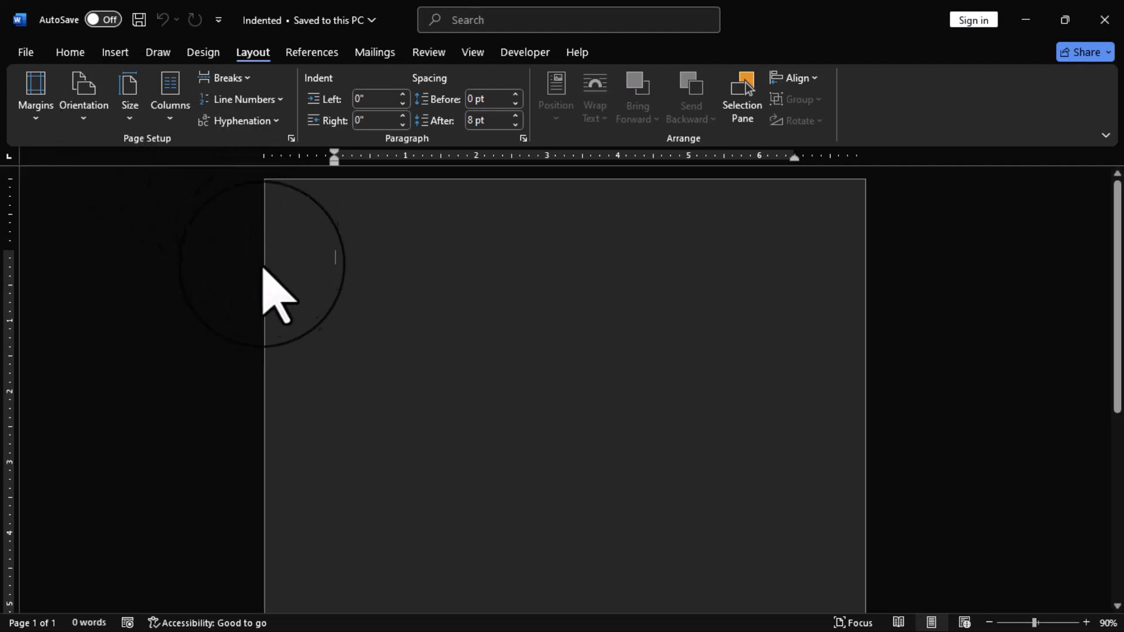
pyautogui.click(132, 109)
pyautogui.click(196, 383)
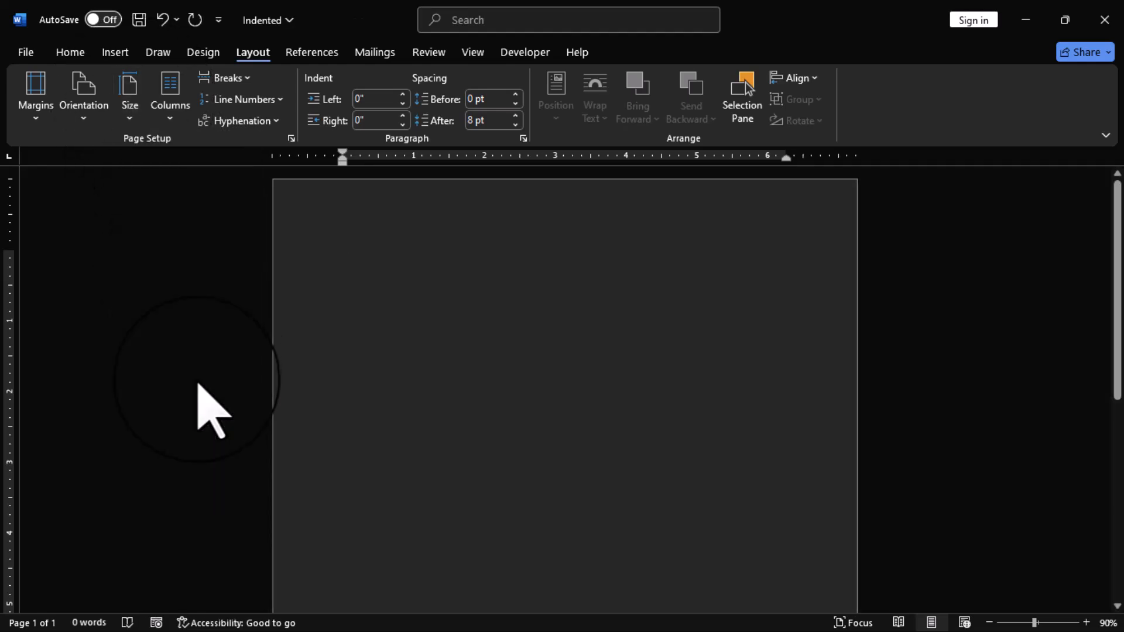
pyautogui.click(91, 106)
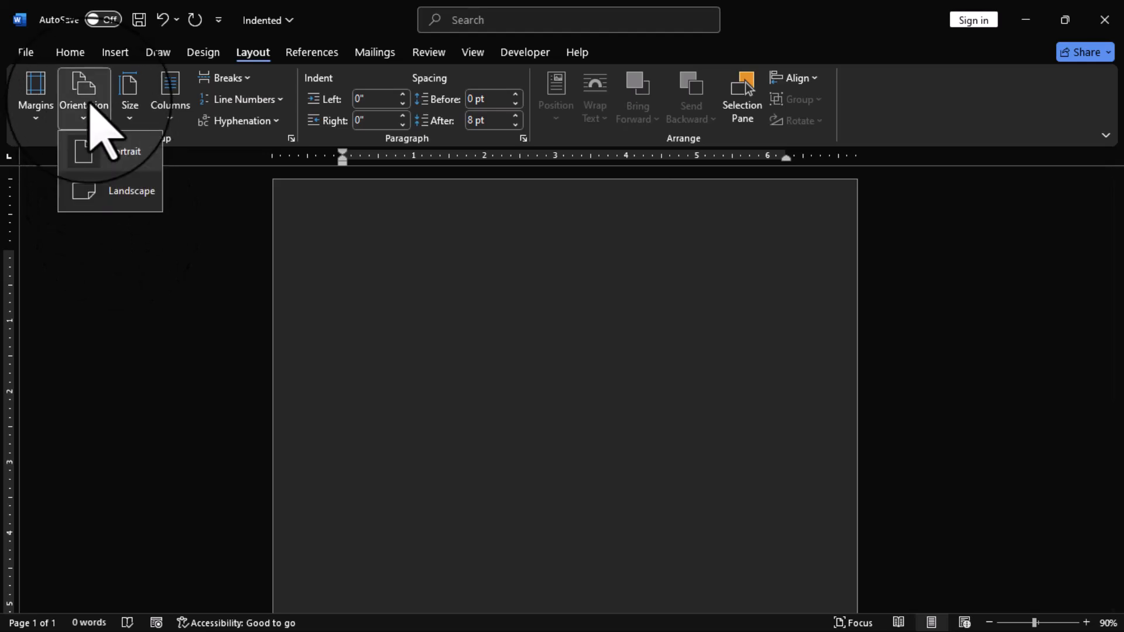
pyautogui.click(123, 152)
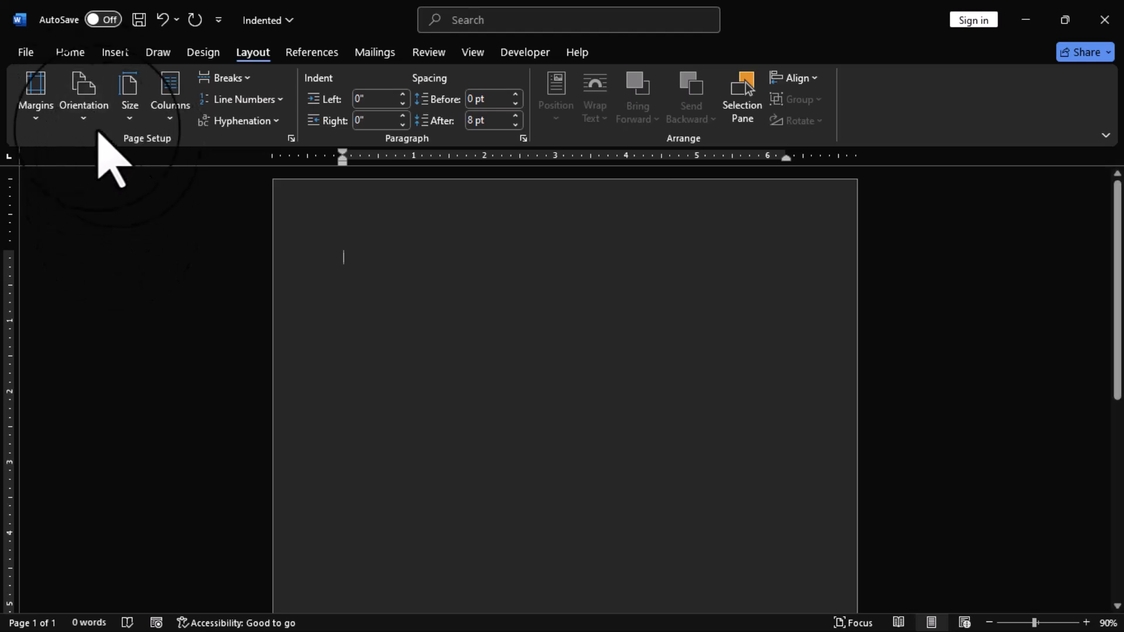
pyautogui.click(37, 108)
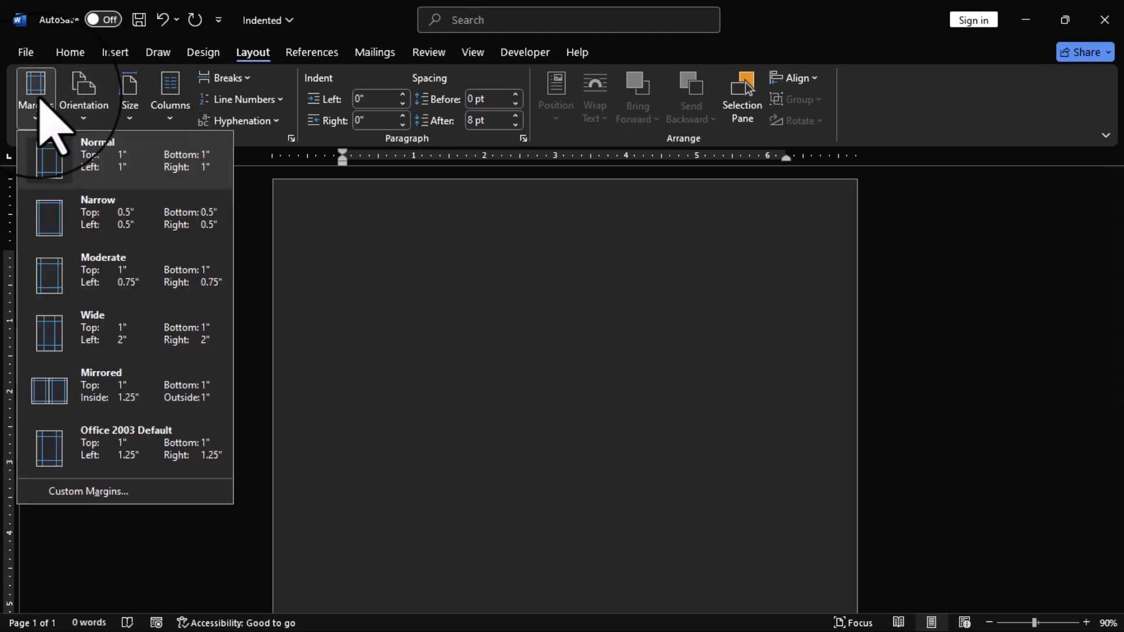
pyautogui.click(129, 240)
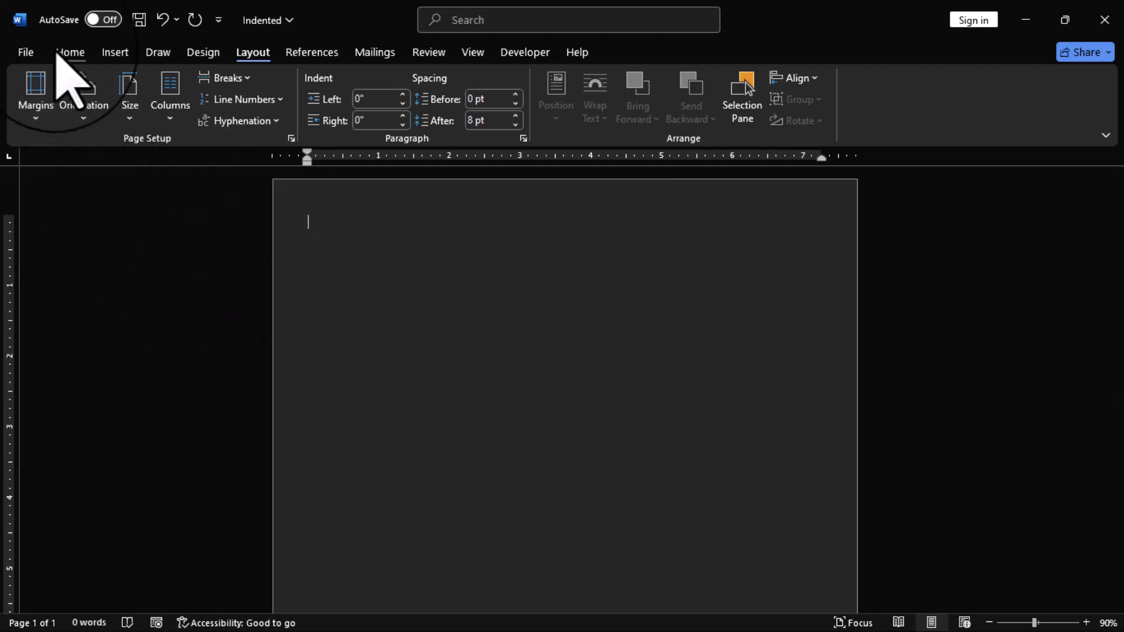
pyautogui.click(25, 52)
pyautogui.click(68, 236)
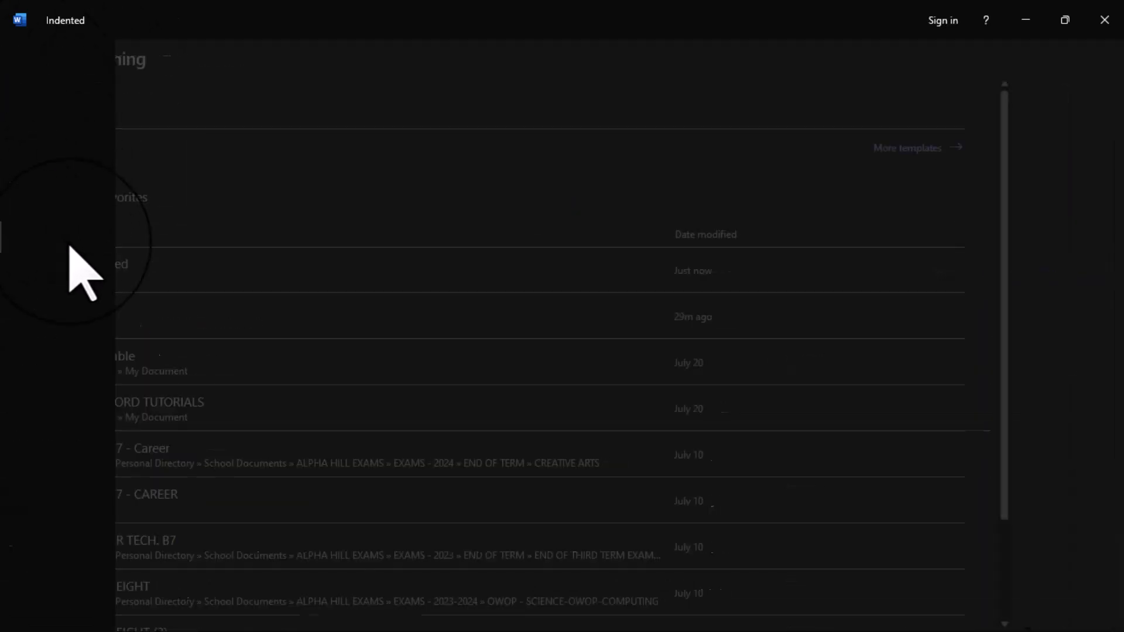
pyautogui.hotkey('ctrl', 's')
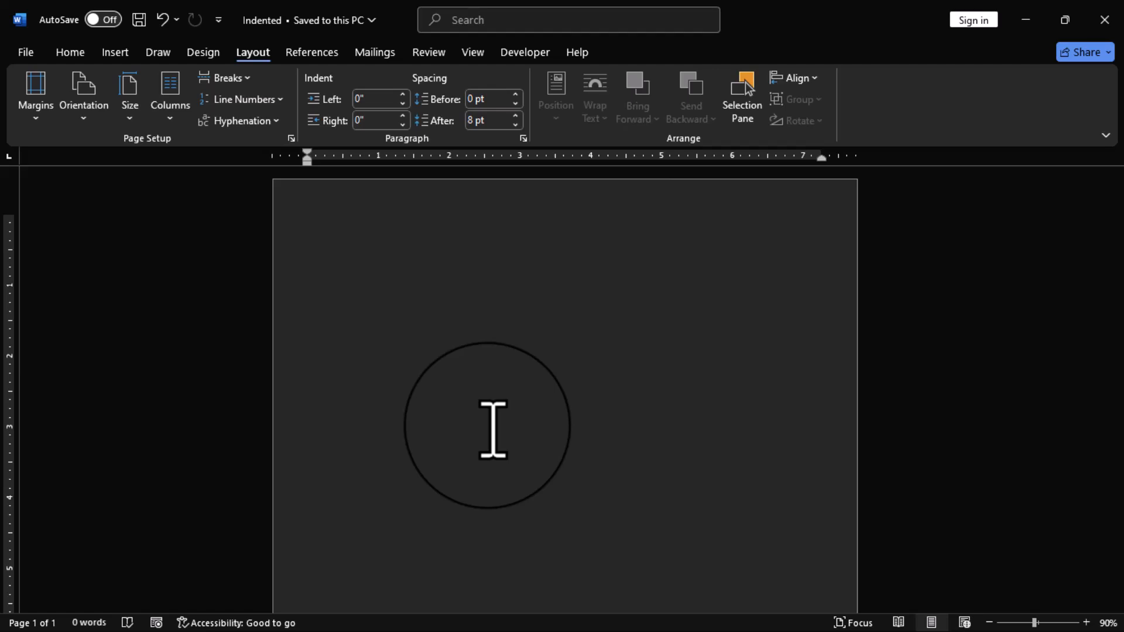
# Paste the sender's address with the date "13TH AUGUST, 2025." and, below a blank line, the manager's address from the clipboard history
pyautogui.press('super+v')
pyautogui.click(404, 451)
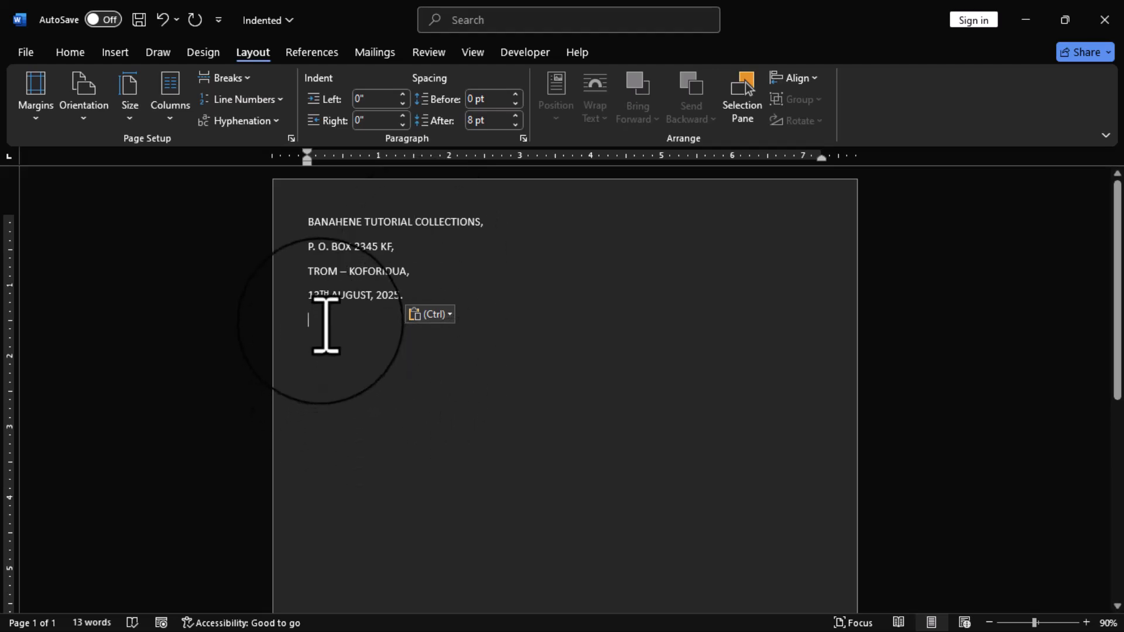
pyautogui.press('Return')
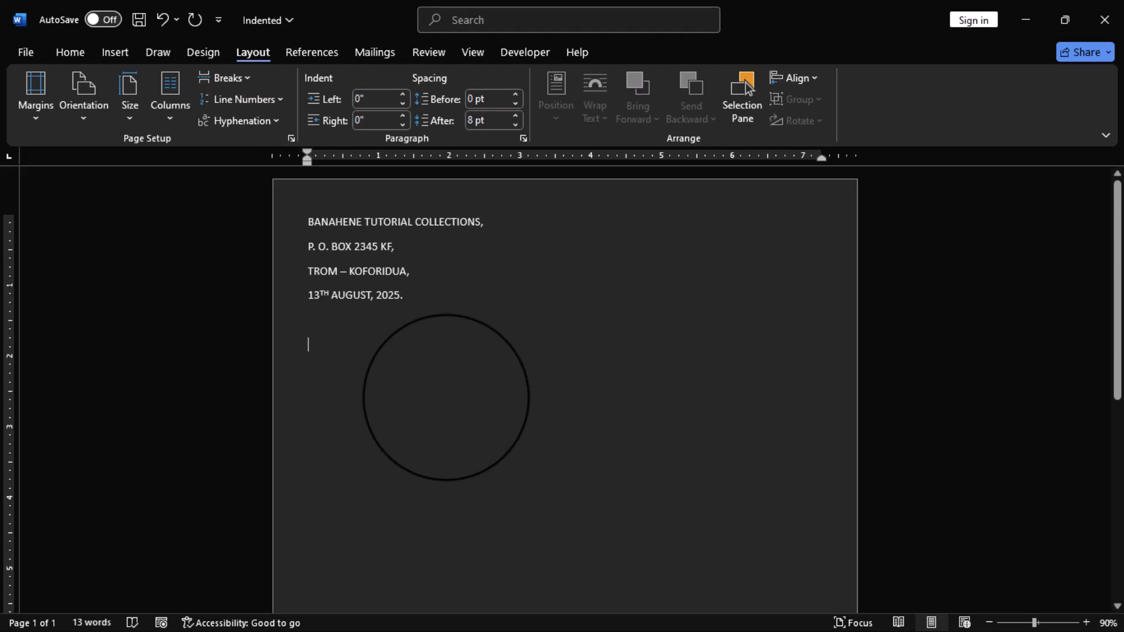
pyautogui.press('super+v')
pyautogui.press('Return')
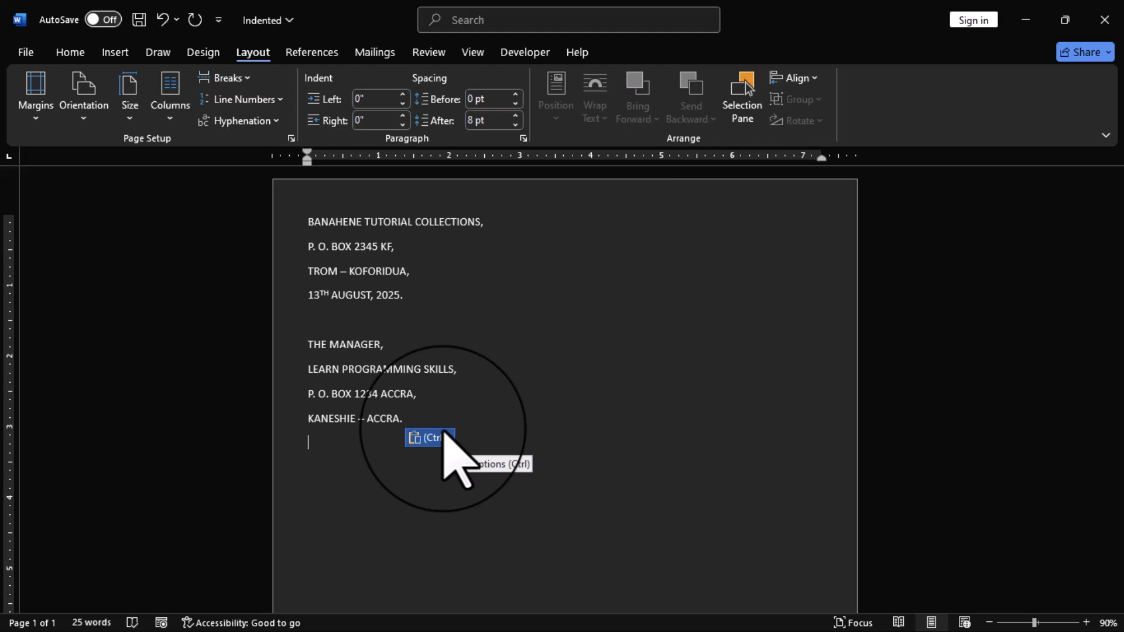
# Change the font of all the letter text to Times New Roman and save the document
pyautogui.hotkey('ctrl', 'a')
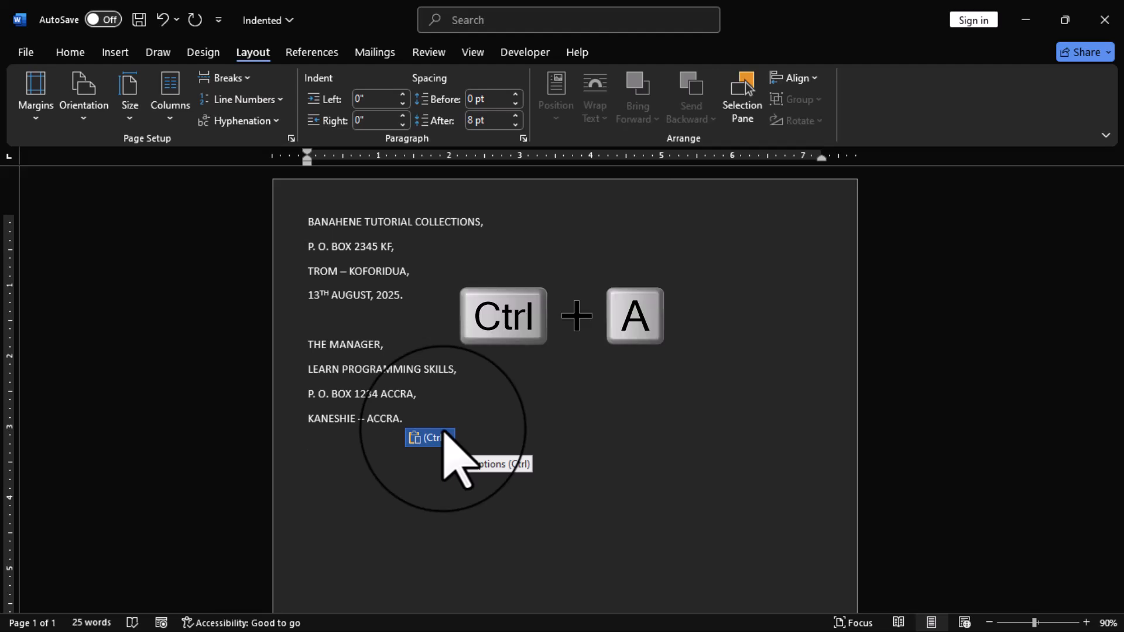
pyautogui.hotkey('ctrl', 'a')
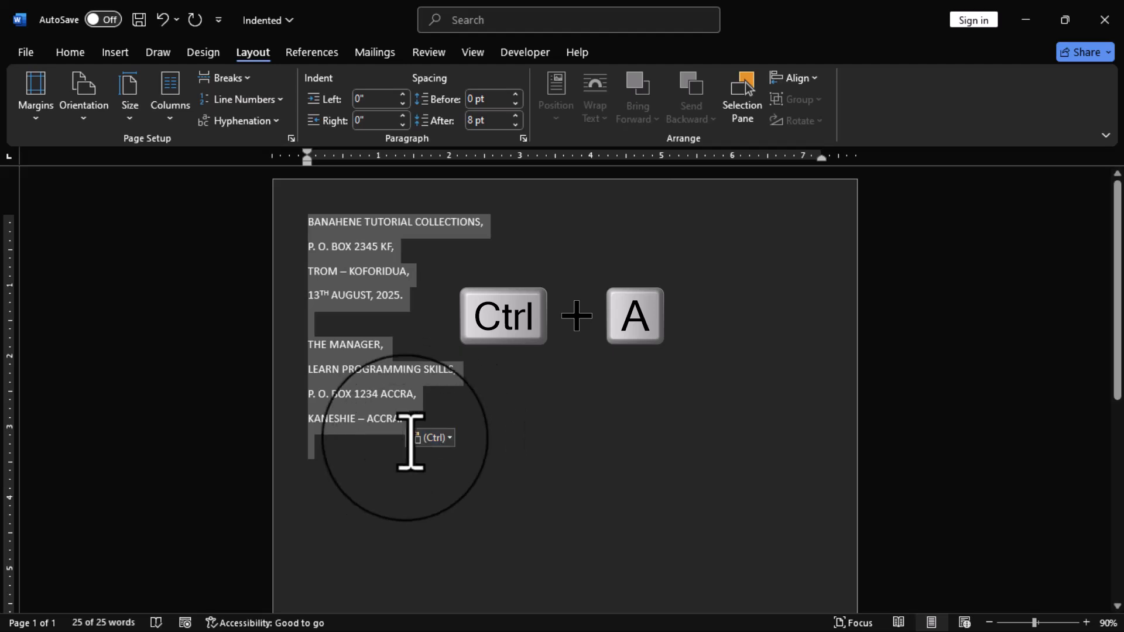
pyautogui.click(70, 58)
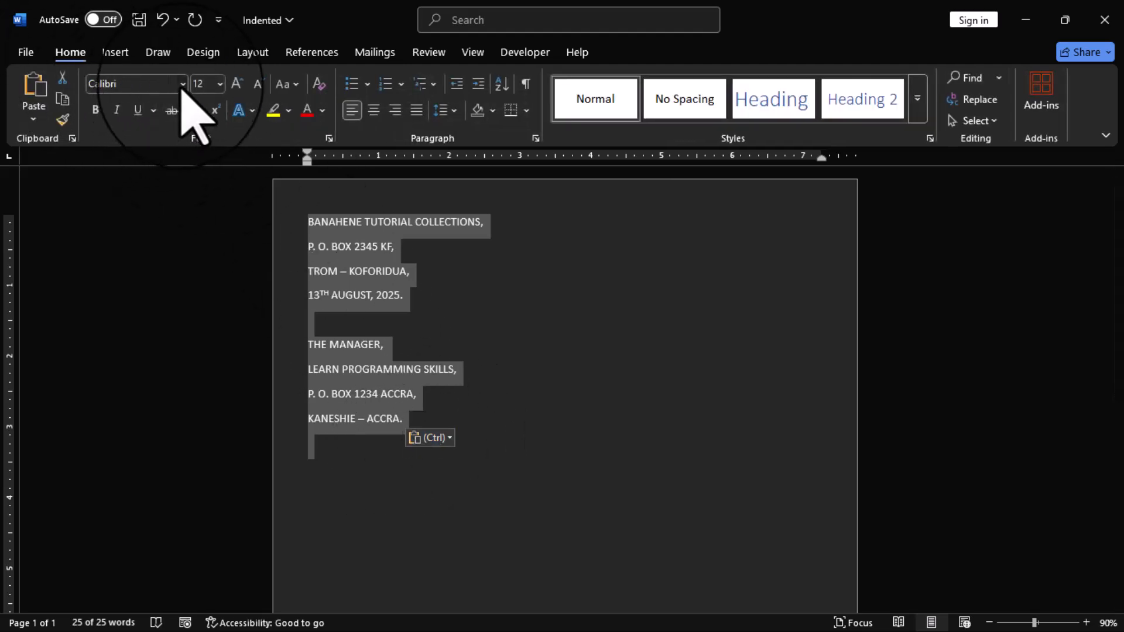
pyautogui.click(183, 85)
pyautogui.click(170, 200)
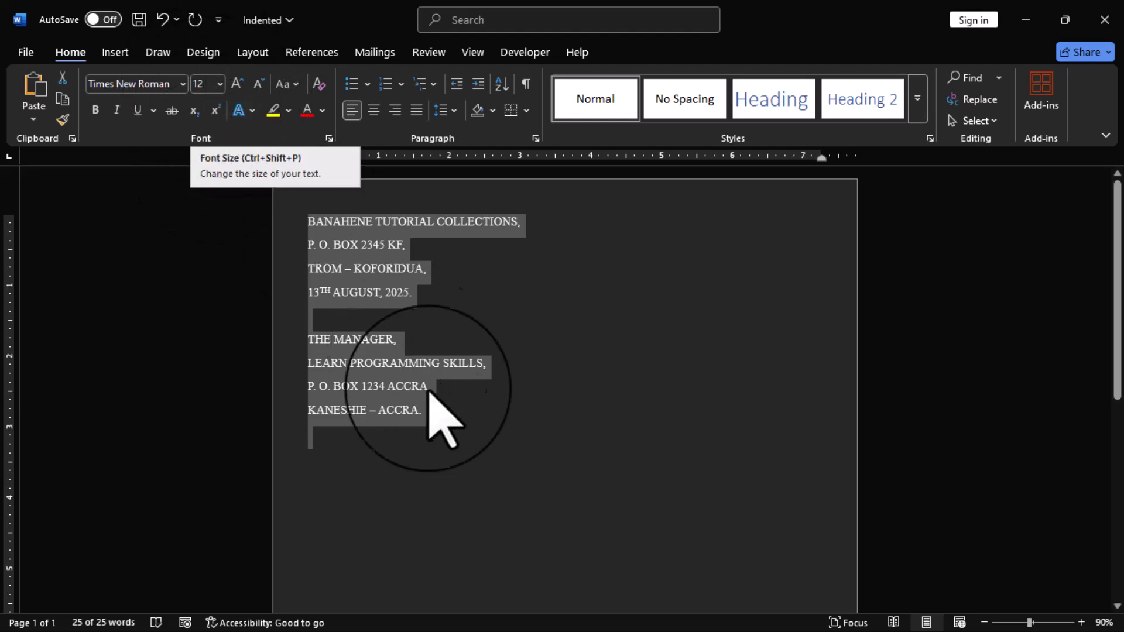
pyautogui.click(458, 410)
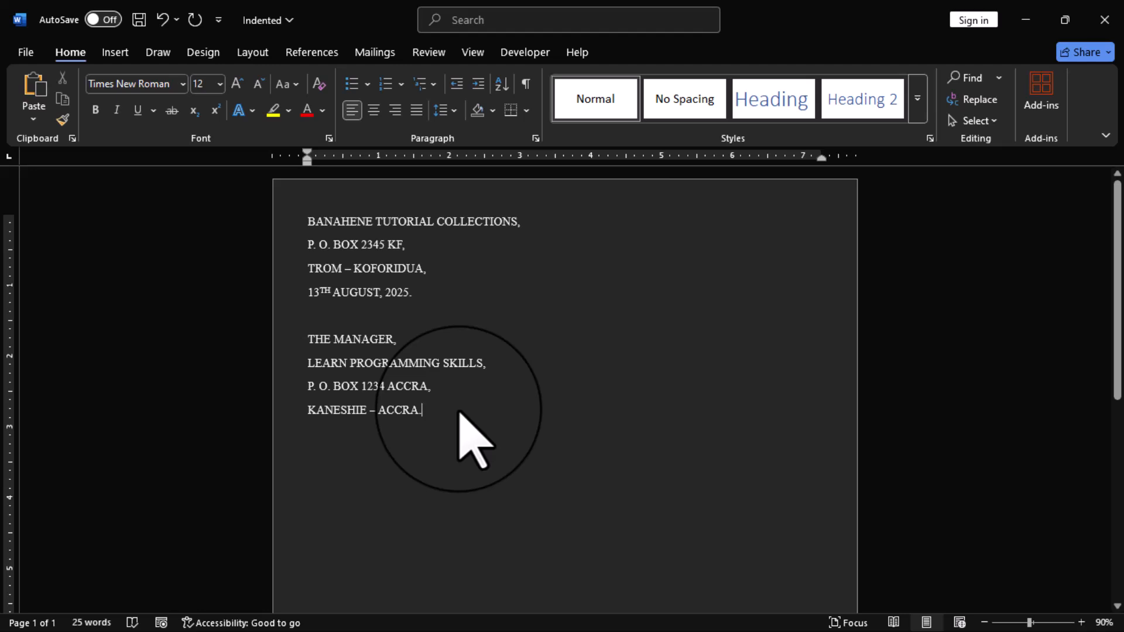
pyautogui.hotkey('ctrl', 's')
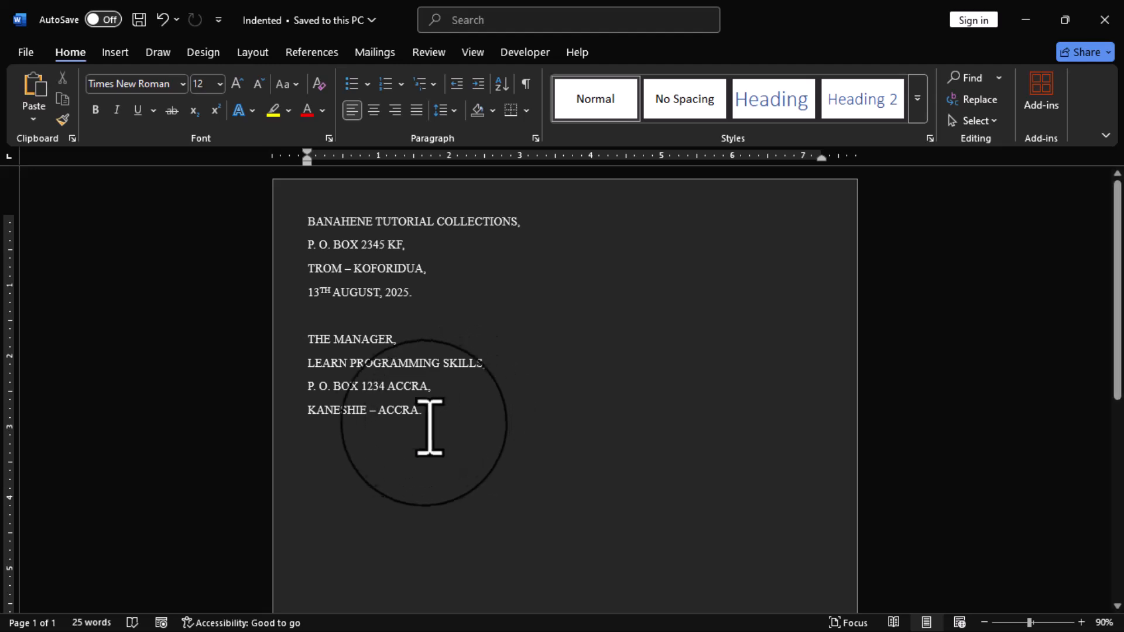
# Add the salutation "Dear" with the recipient's full name and a comma, leaving a blank line above and below it
pyautogui.press('Return')
pyautogui.press('Return')
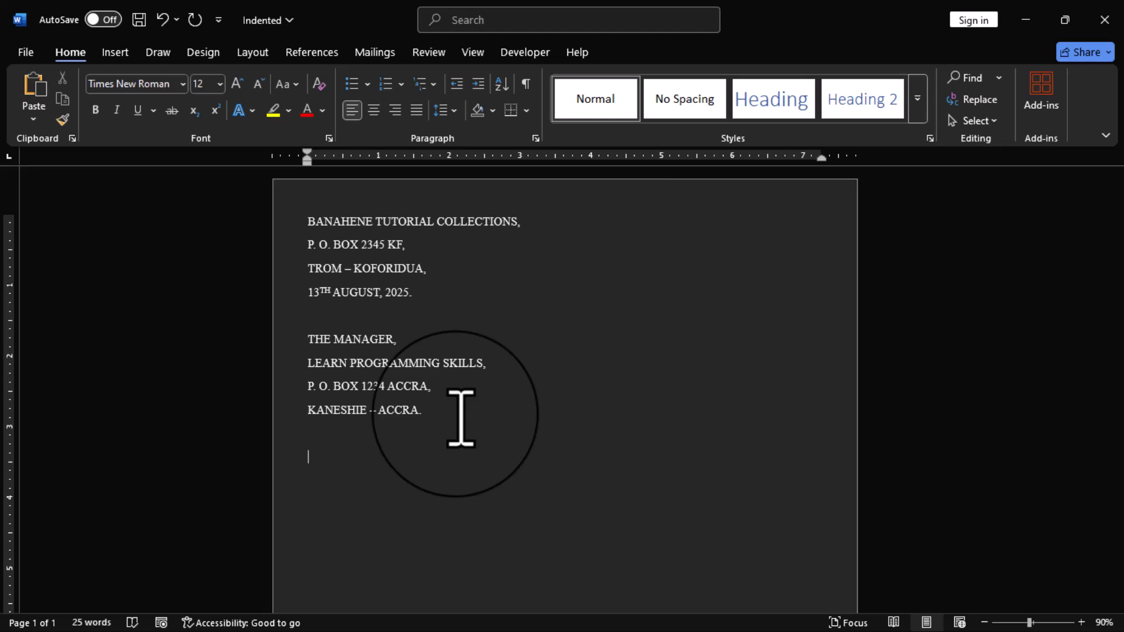
pyautogui.write('Dear Mavis Kavi,')
pyautogui.press('Return')
pyautogui.press('Return')
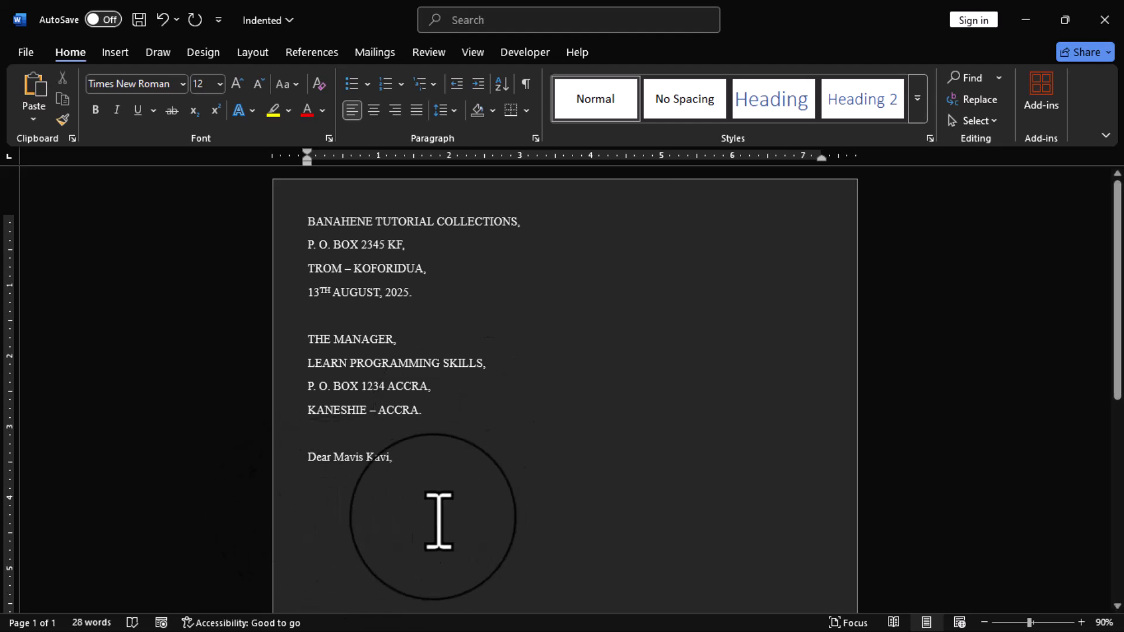
# Begin a tab-indented body paragraph with "Thank you for ordering 50 pieces of laptop computers from Banahene Tutorial Collections."
pyautogui.press('Tab')
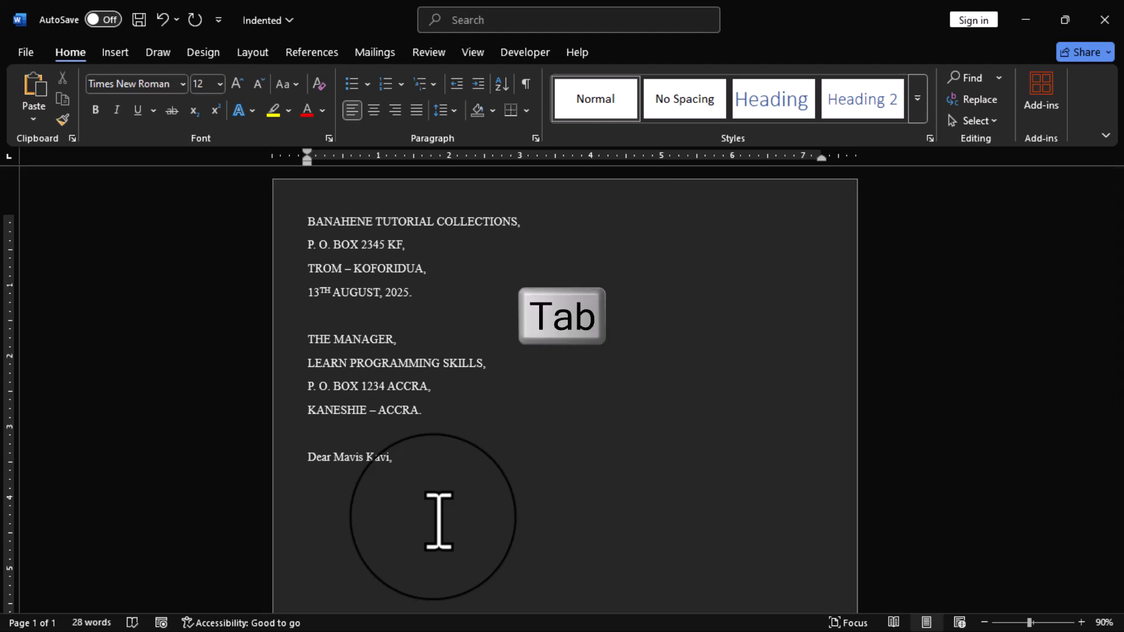
pyautogui.write('Thank you for ordering 50 pieces of laptop computers from Banahene Tutorial Collections.')
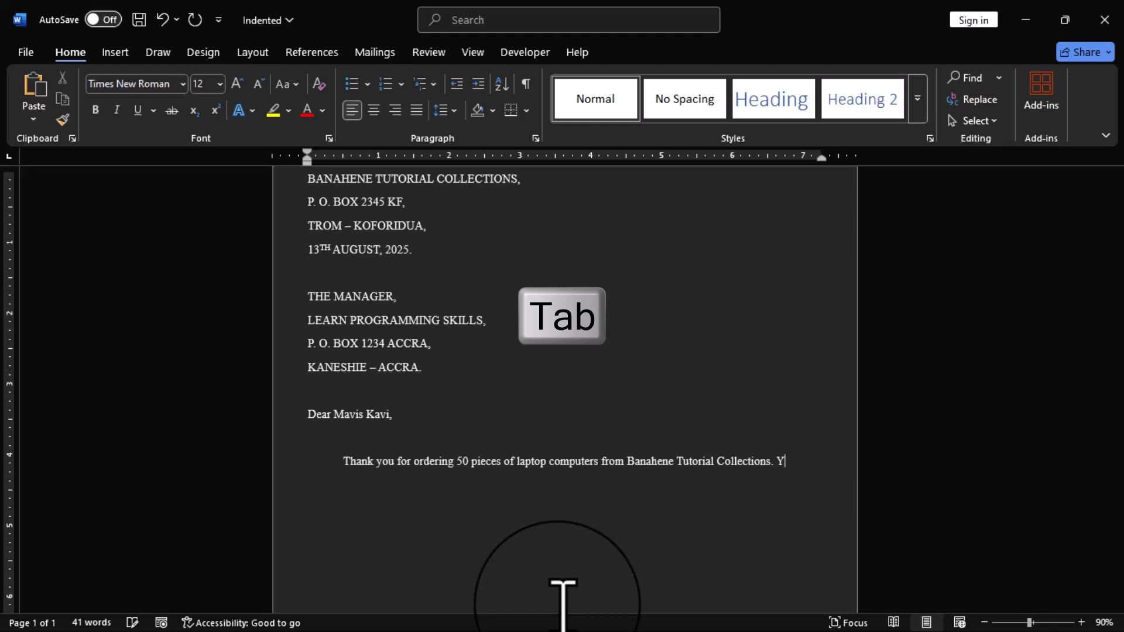
pyautogui.write(' Your order has been shipped and should reach you')
pyautogui.write(' within the next four days.')
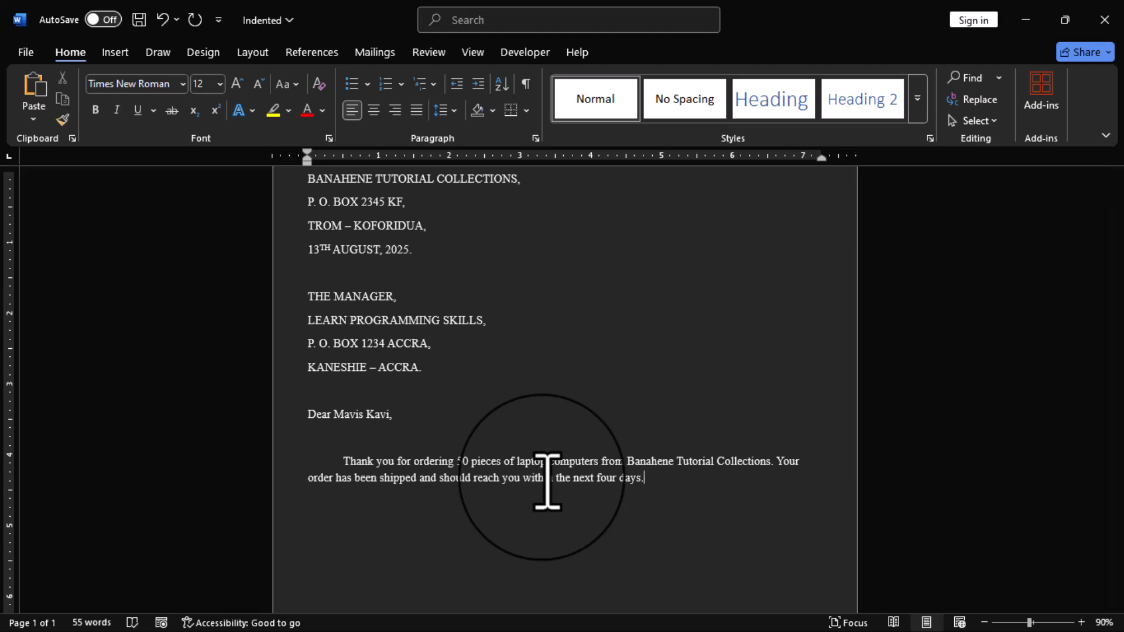
# Continue the paragraph with "Your order has been shipped and should reach you within the next four days." and run a spelling and grammar check
pyautogui.press('F7')
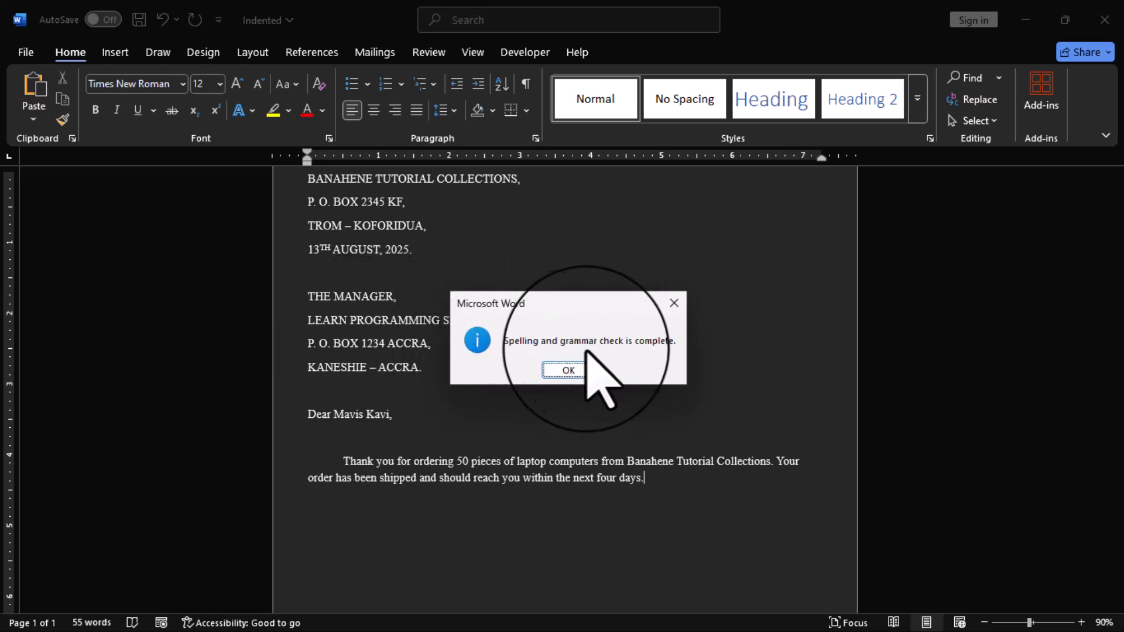
pyautogui.click(568, 369)
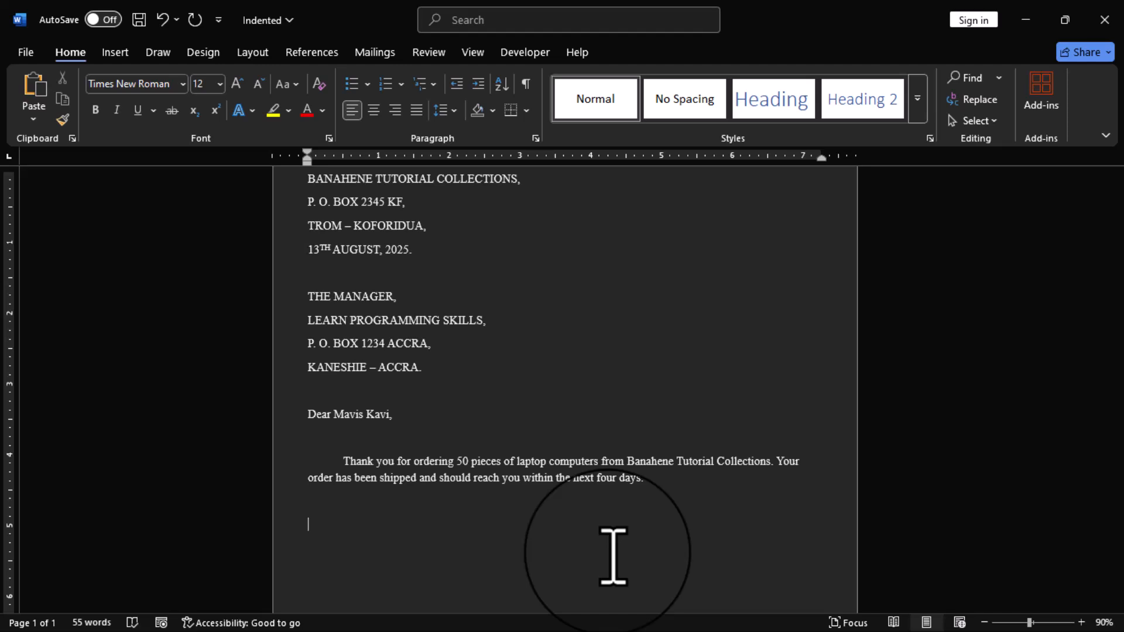
# Right-align the sender's address and date lines of the letter
pyautogui.press('Tab')
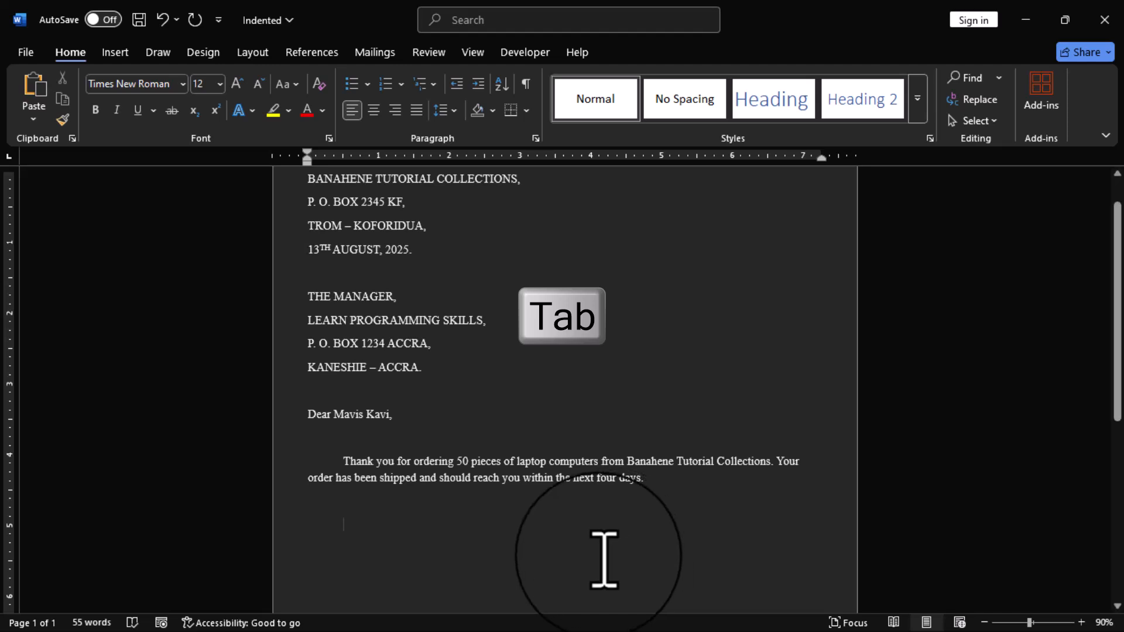
pyautogui.scroll(1, 604, 559)
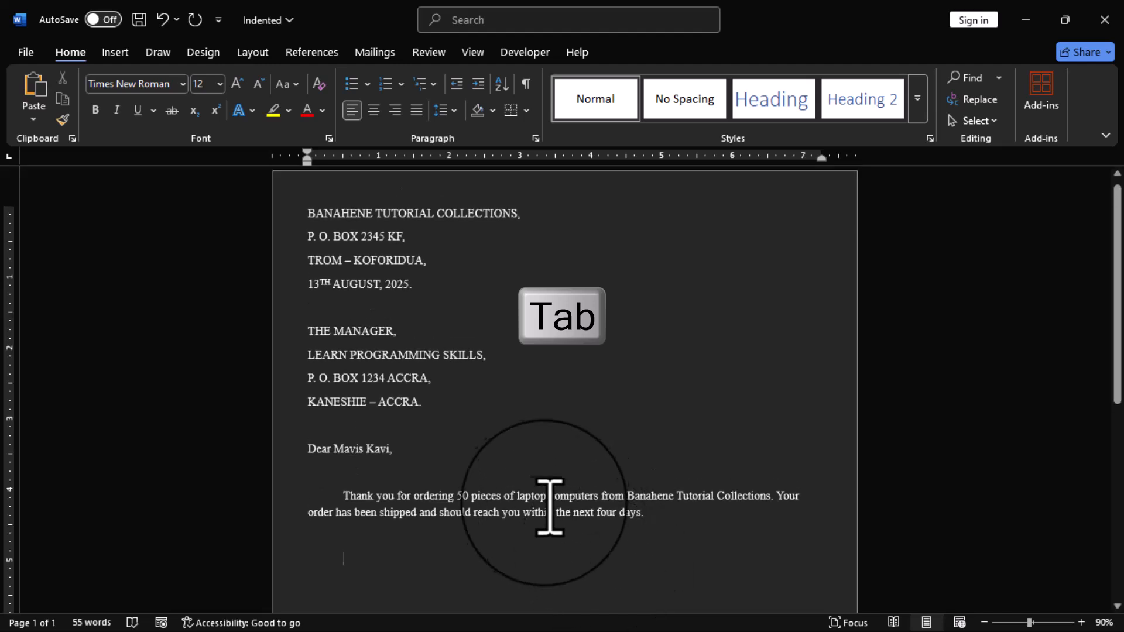
pyautogui.scroll(1, 526, 486)
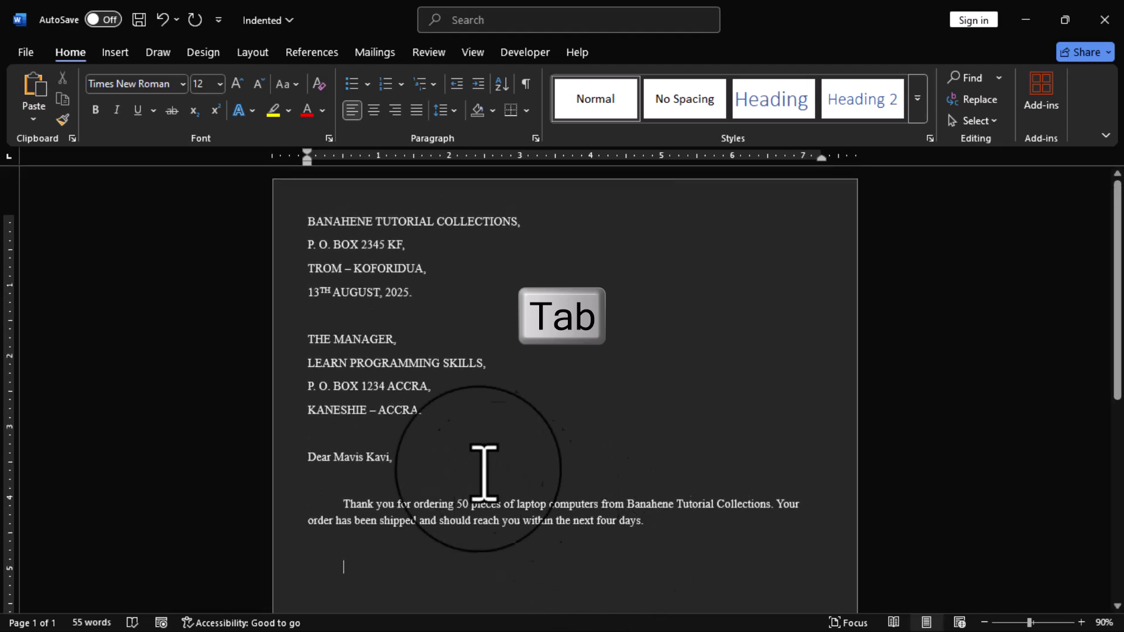
pyautogui.click(429, 295)
pyautogui.moveTo(431, 295); pyautogui.dragTo(281, 211)
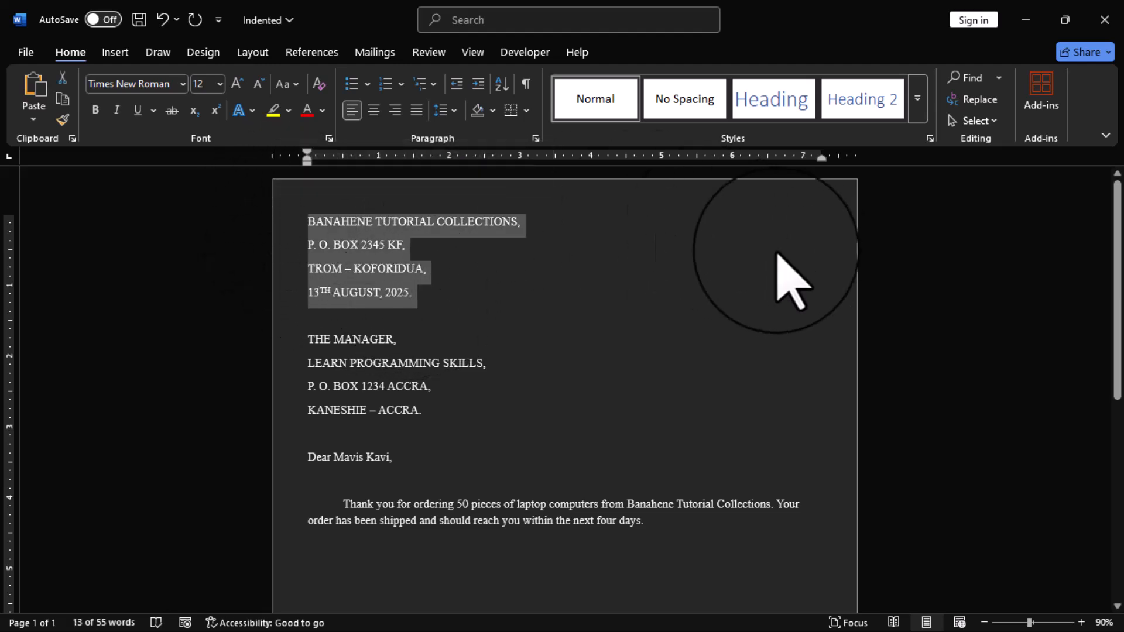
pyautogui.hotkey('ctrl', 'r')
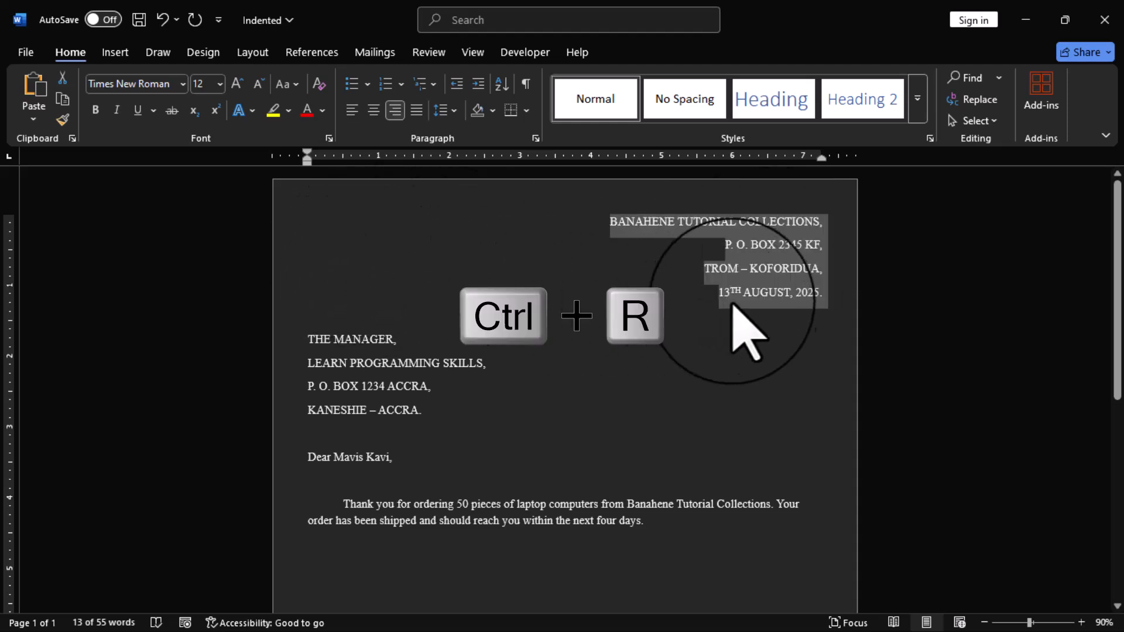
pyautogui.click(750, 343)
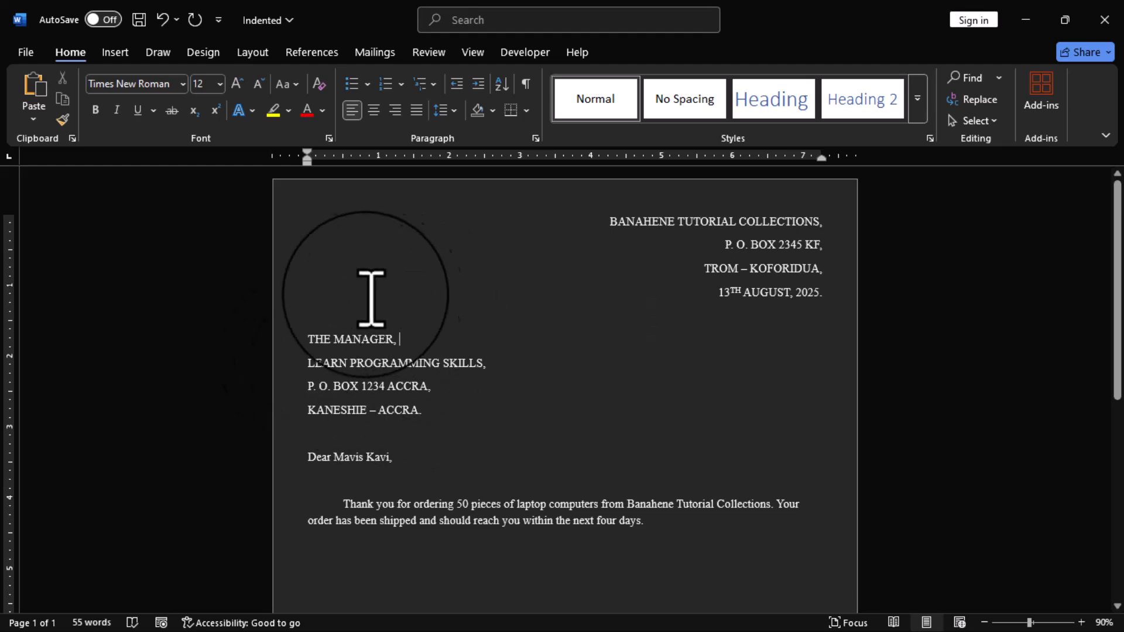
pyautogui.scroll(-1, 436, 409)
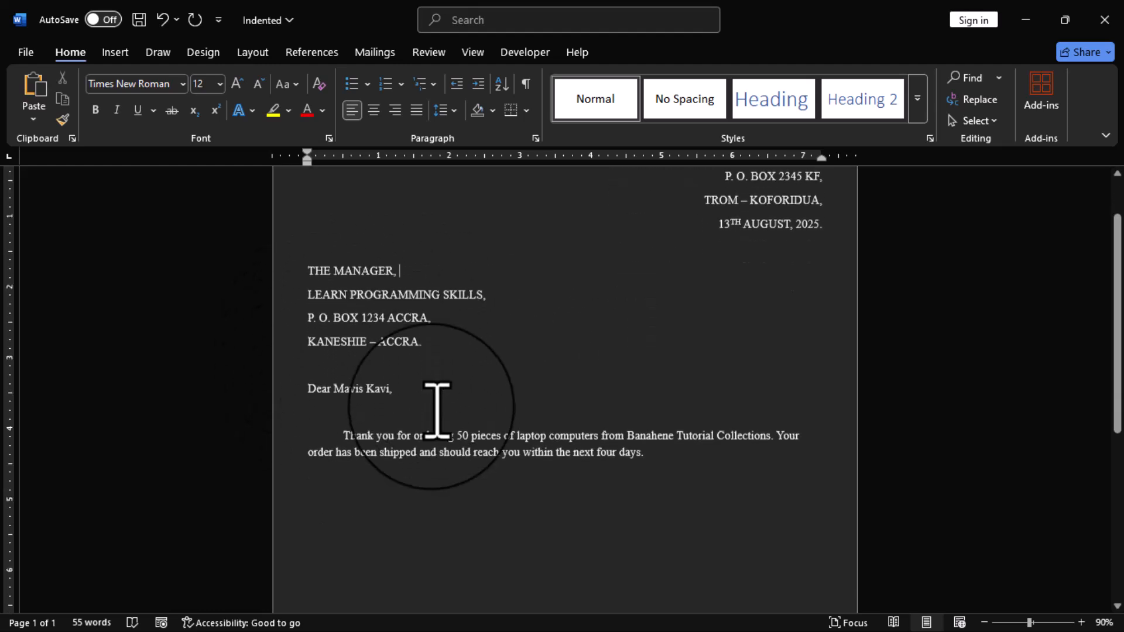
pyautogui.scroll(1, 441, 444)
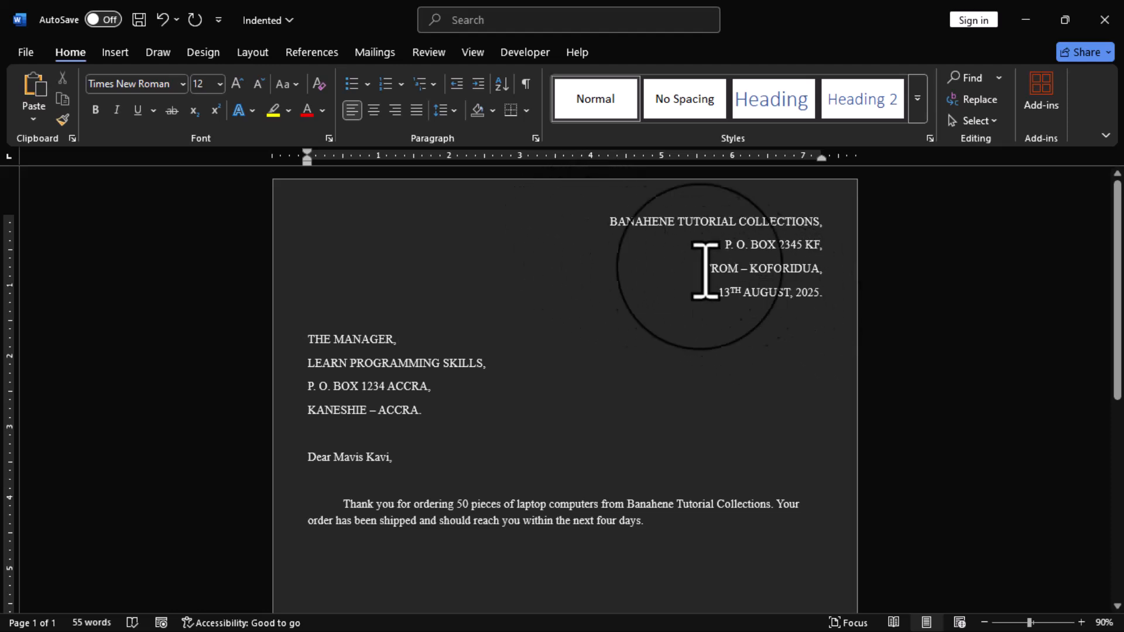
# Left-align the sender's address and date lines and indent the whole block to the 4-inch mark
pyautogui.moveTo(611, 223); pyautogui.dragTo(832, 312)
pyautogui.hotkey('ctrl', 'l')
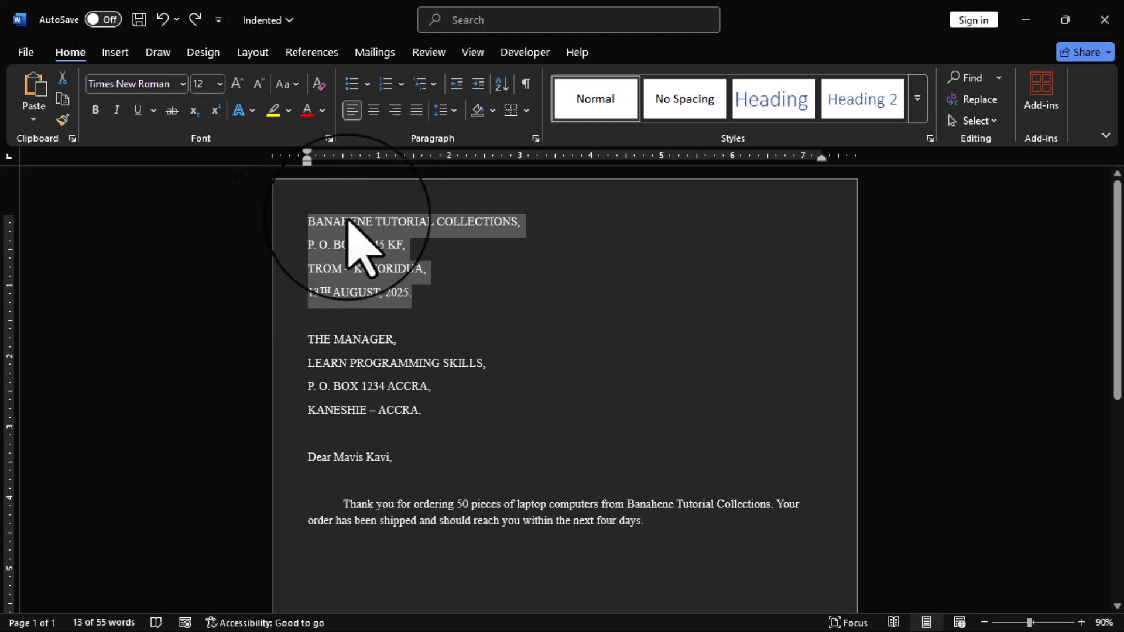
pyautogui.press('Tab')
pyautogui.press('Tab')
pyautogui.press('Tab')
pyautogui.press('Tab')
pyautogui.press('Tab')
pyautogui.press('Tab')
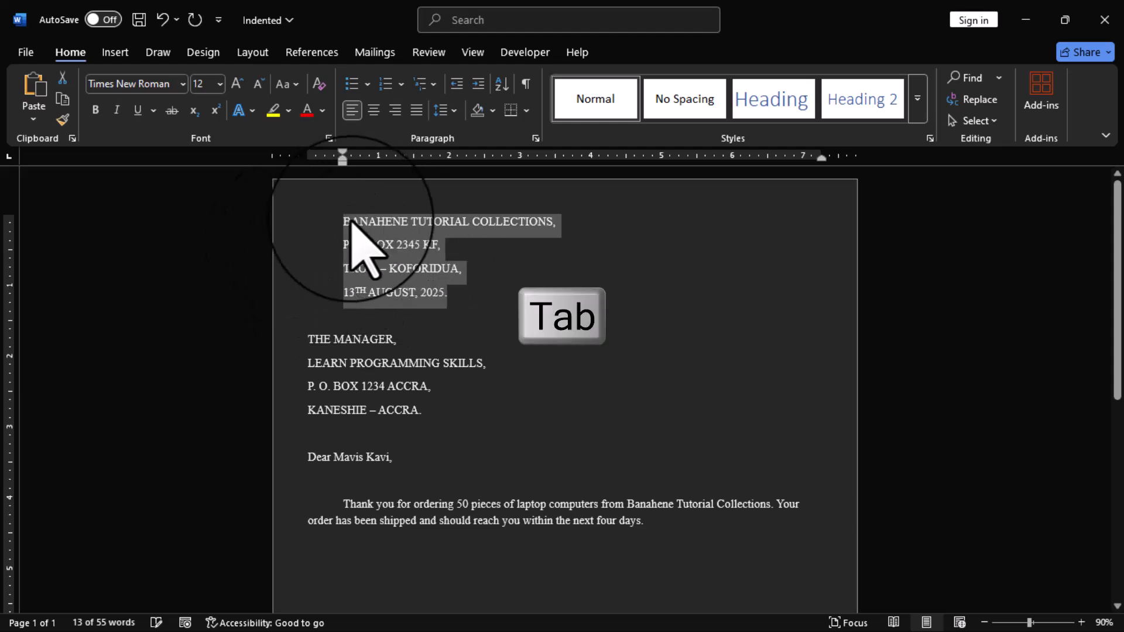
pyautogui.press('Tab')
pyautogui.press('Tab')
pyautogui.press('Tab')
pyautogui.press('Tab')
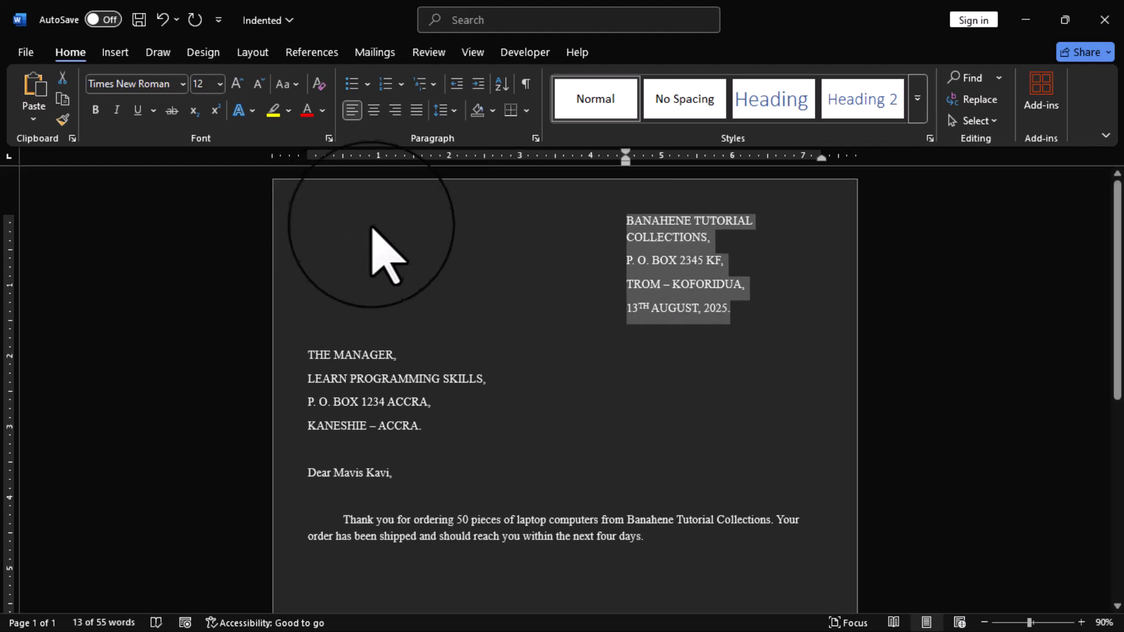
pyautogui.hotkey('ctrl', 'z')
pyautogui.click(787, 353)
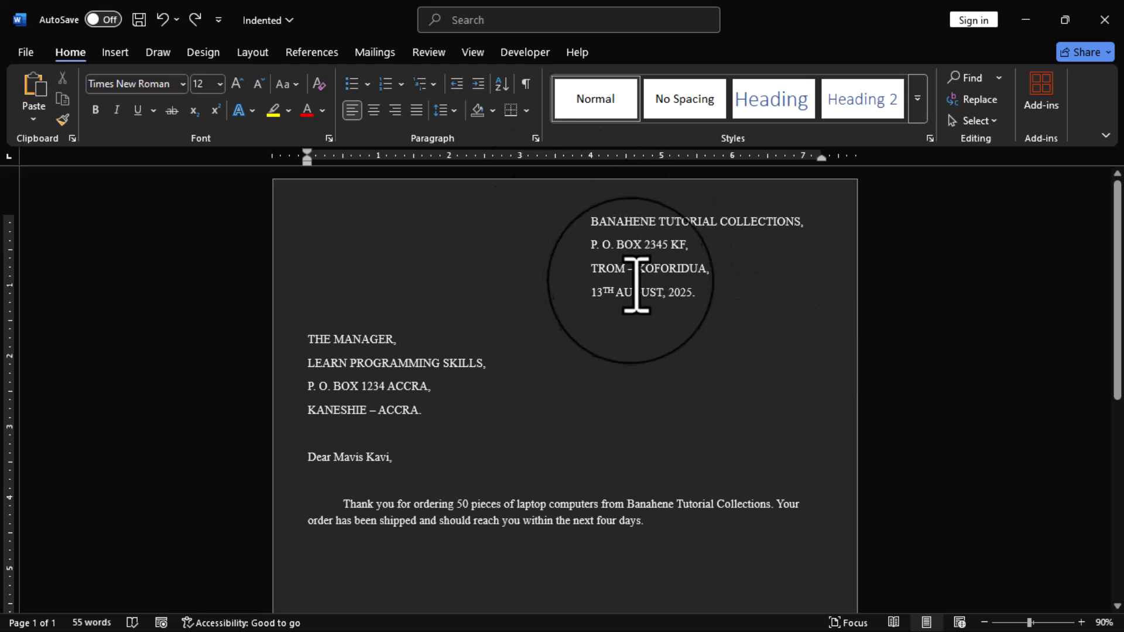
# Add the indented paragraph "Find enclosed your total bill for the above ordering amount of GH¢100,000.00 and the check of GH¢300.00 as your refund." and check spelling
pyautogui.scroll(-2, 328, 374)
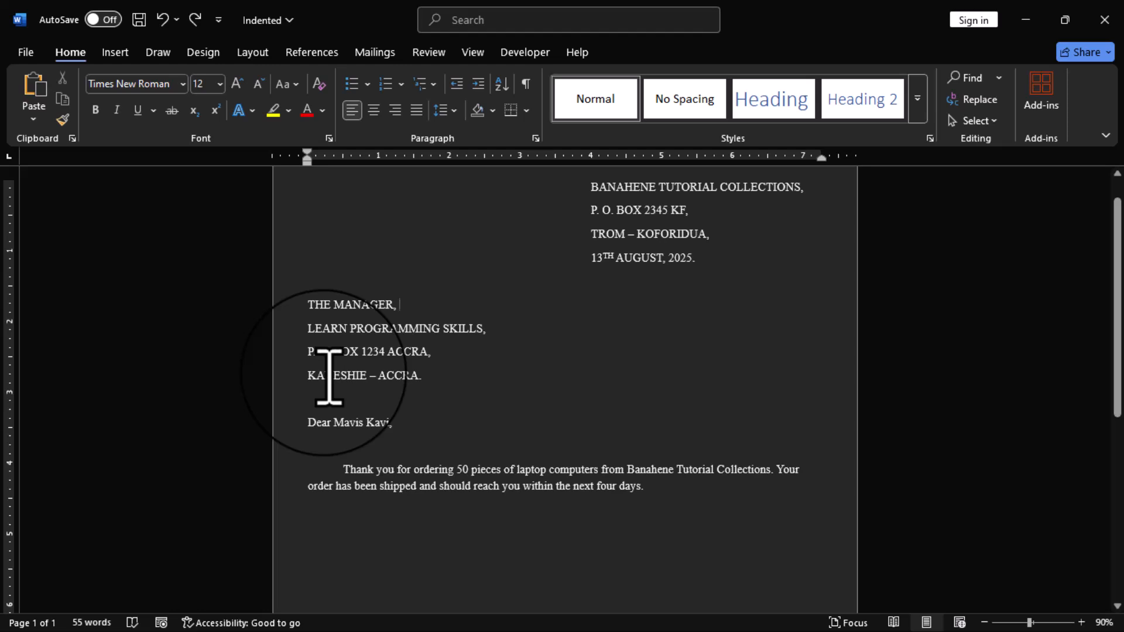
pyautogui.scroll(-1, 329, 374)
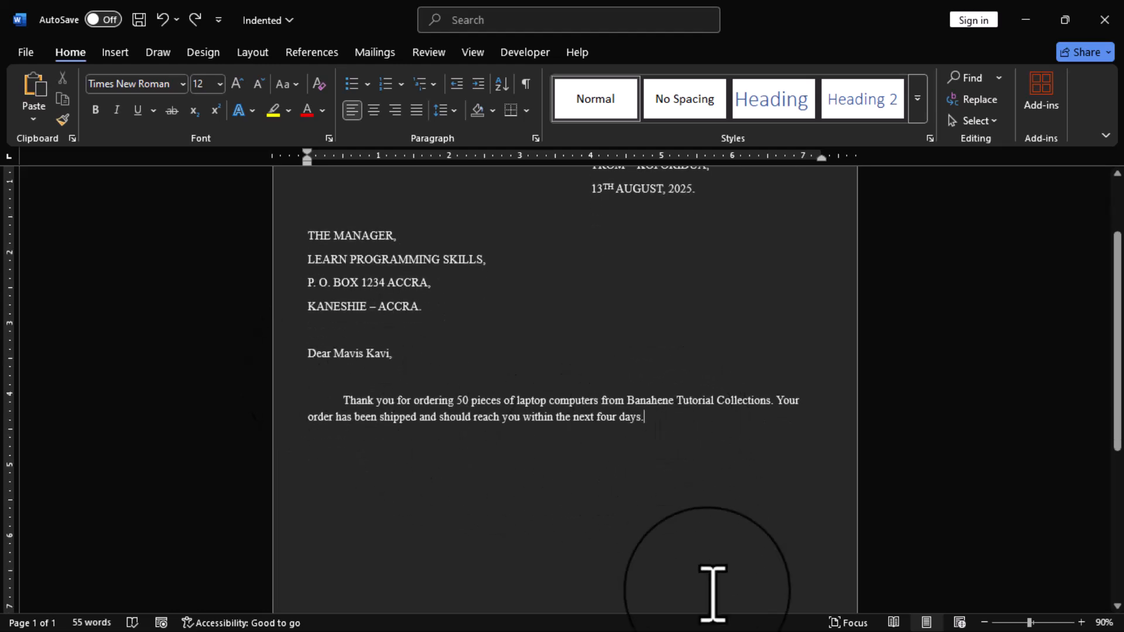
pyautogui.press('Return')
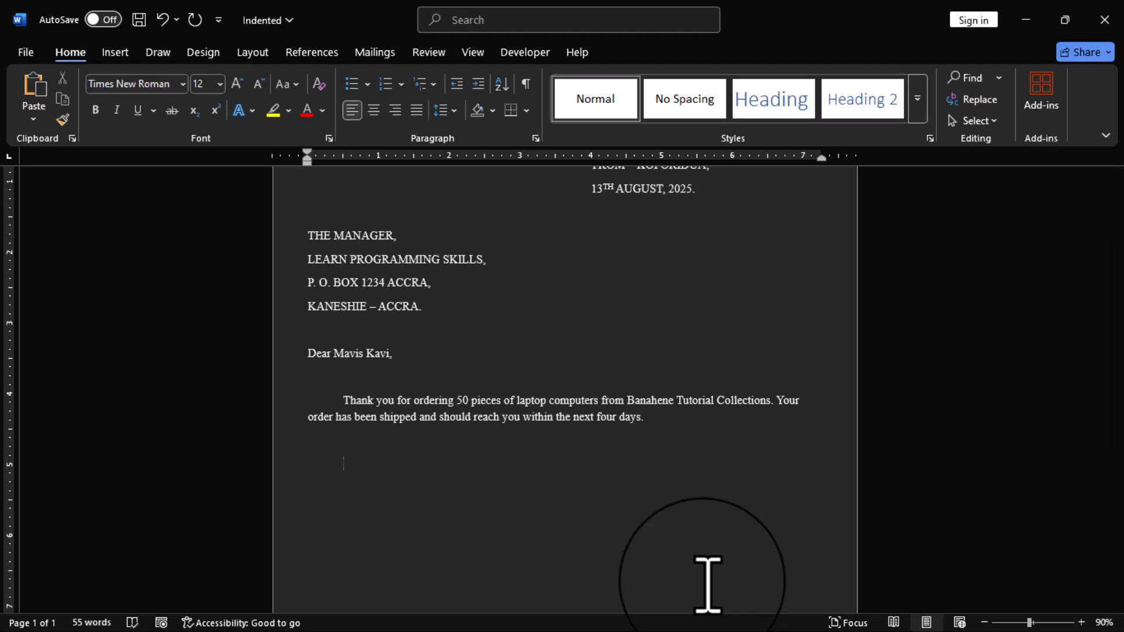
pyautogui.write('Find enclosed you')
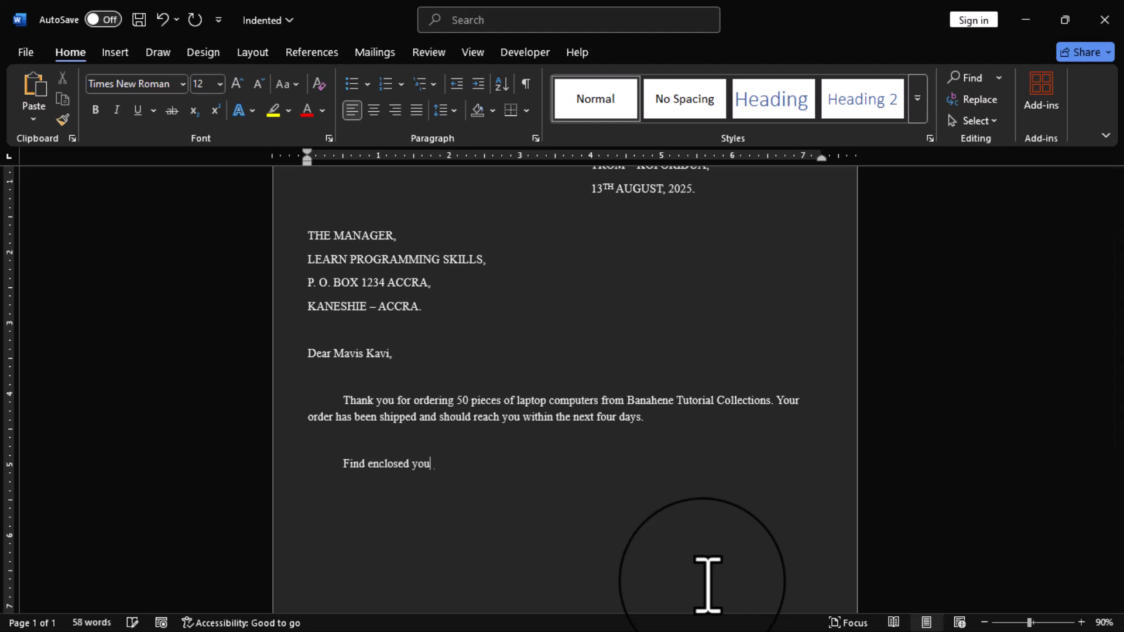
pyautogui.write('r total bill for the above ordering amount of GH')
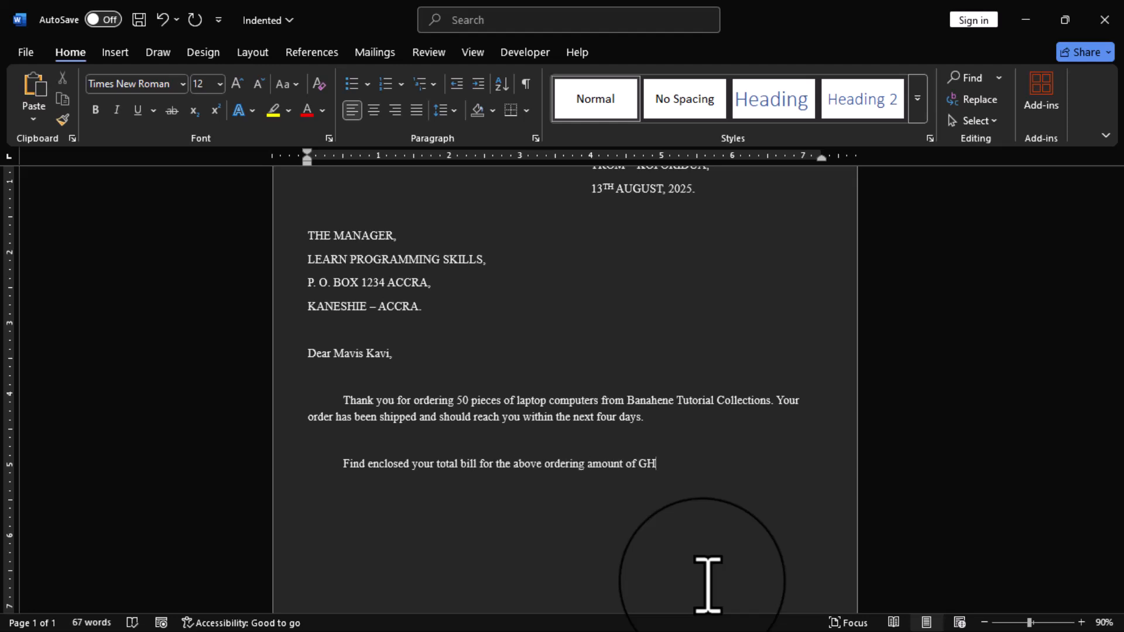
pyautogui.write('¢100,000.00 and the check of GH¢300.00 as your refund.')
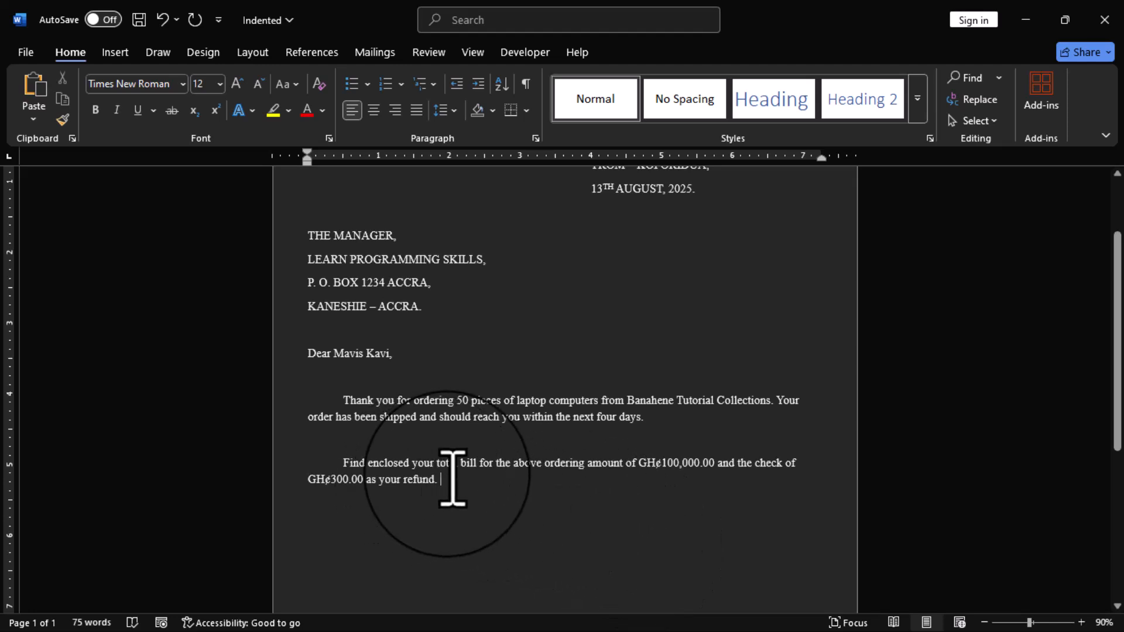
pyautogui.press('F7')
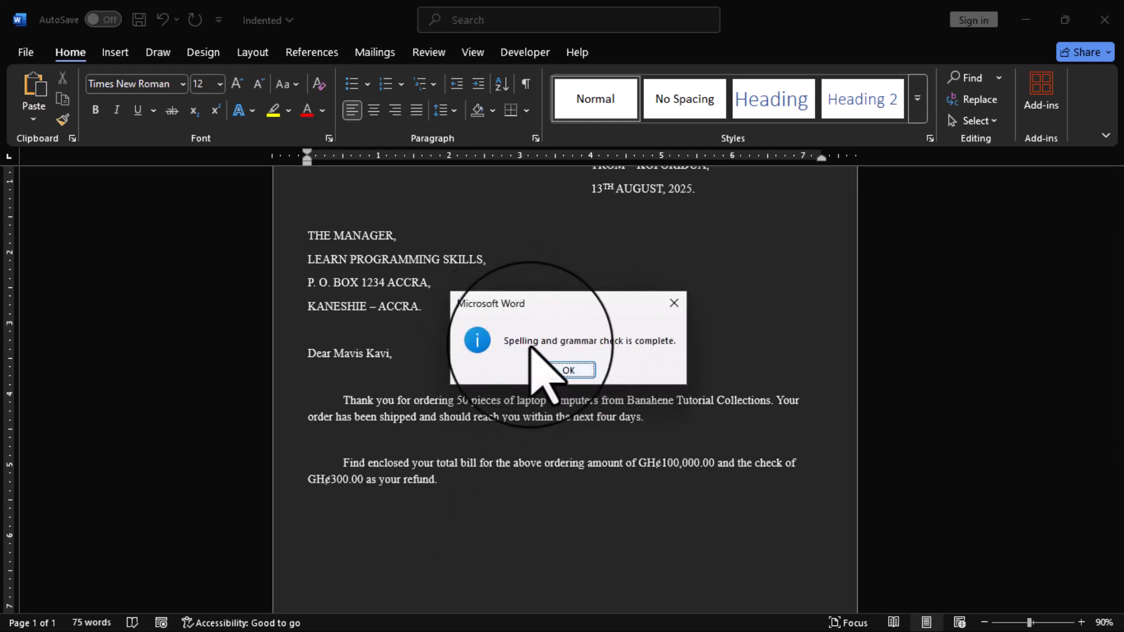
pyautogui.click(569, 370)
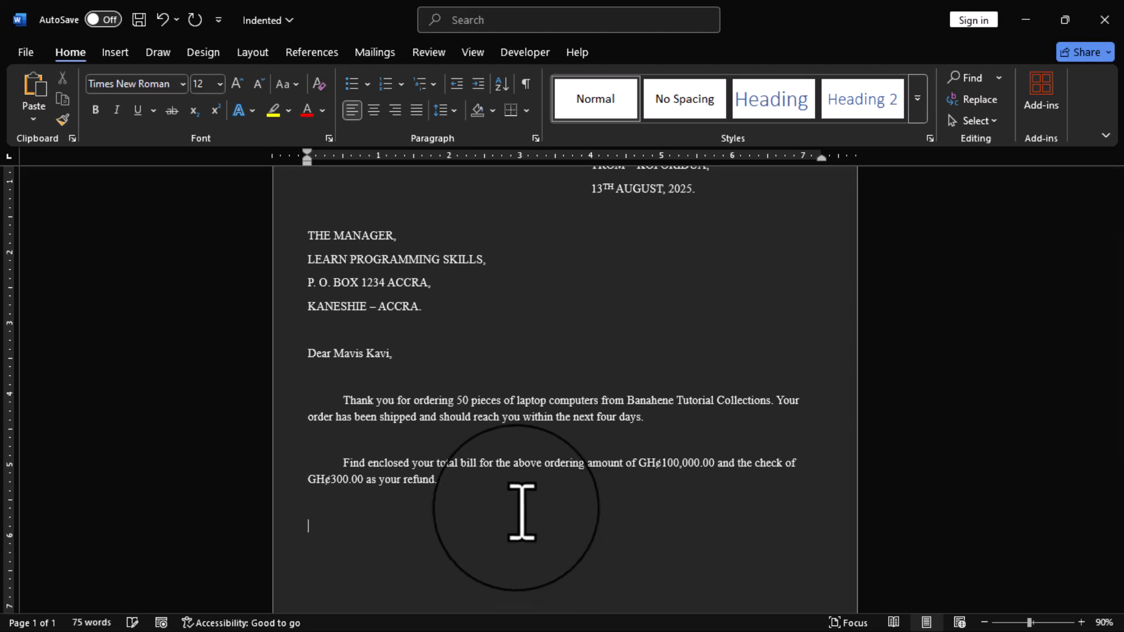
# Add a third indented paragraph, "Banahene Tutorial Collections is pleased to add you to its list of customers. We look forward to your order."
pyautogui.write('Banahene Tutorial Collections is pleased to add you to its list of cs')
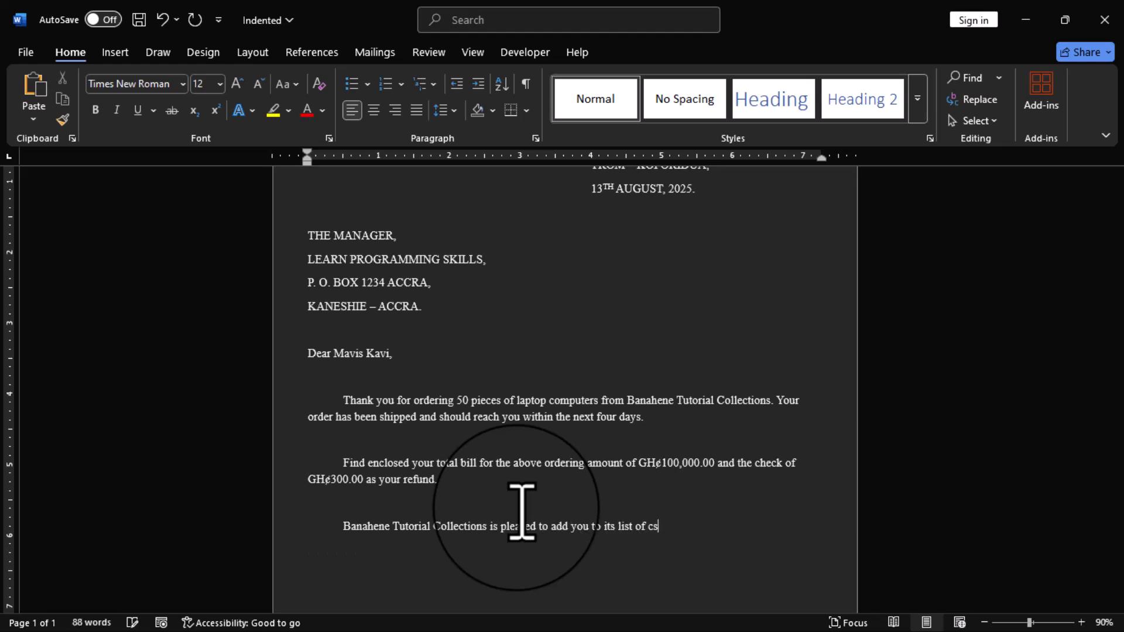
pyautogui.press('BackSpace')
pyautogui.write('ustomers. We look forward to your order.')
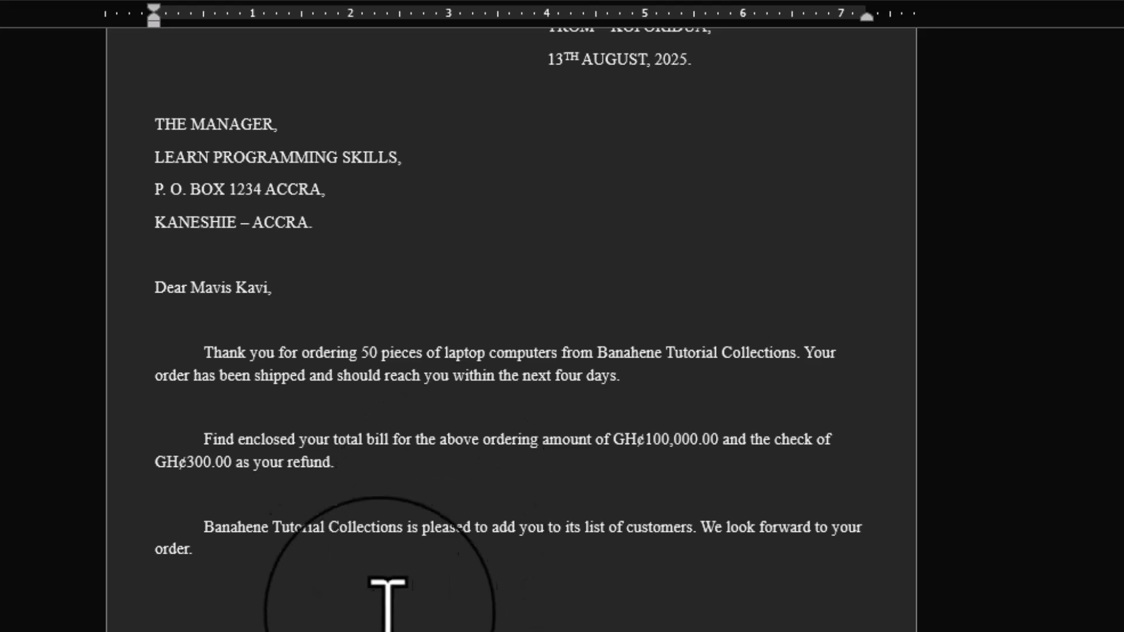
# Add the right-aligned closing "Yours Sincerely," below the last body paragraph, separated by a blank line
pyautogui.press('Return')
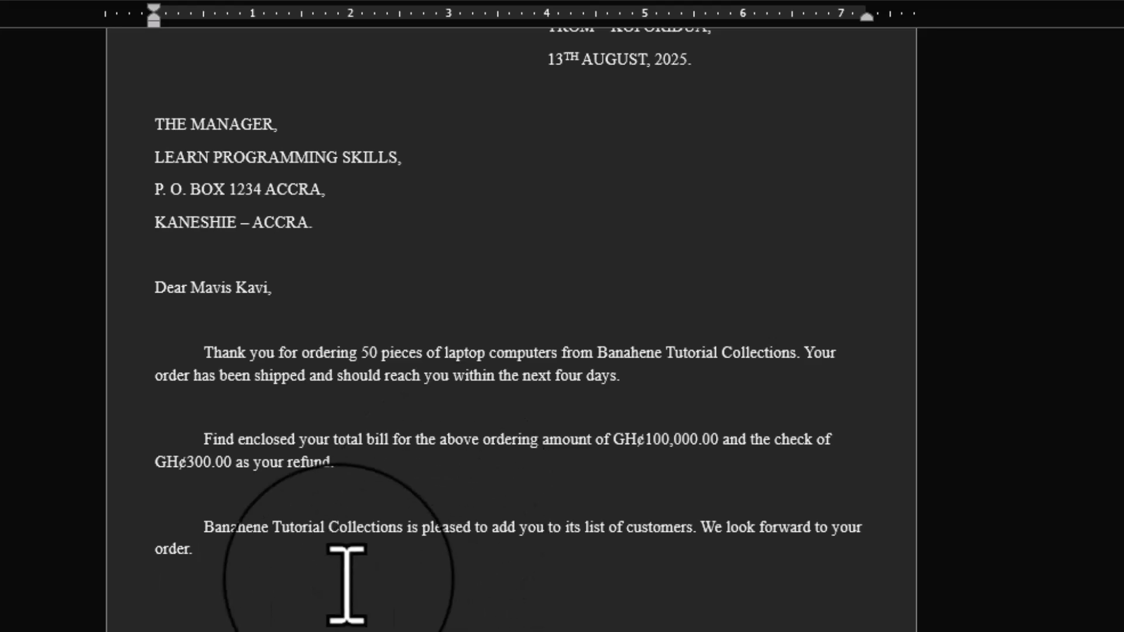
pyautogui.scroll(-3, 347, 585)
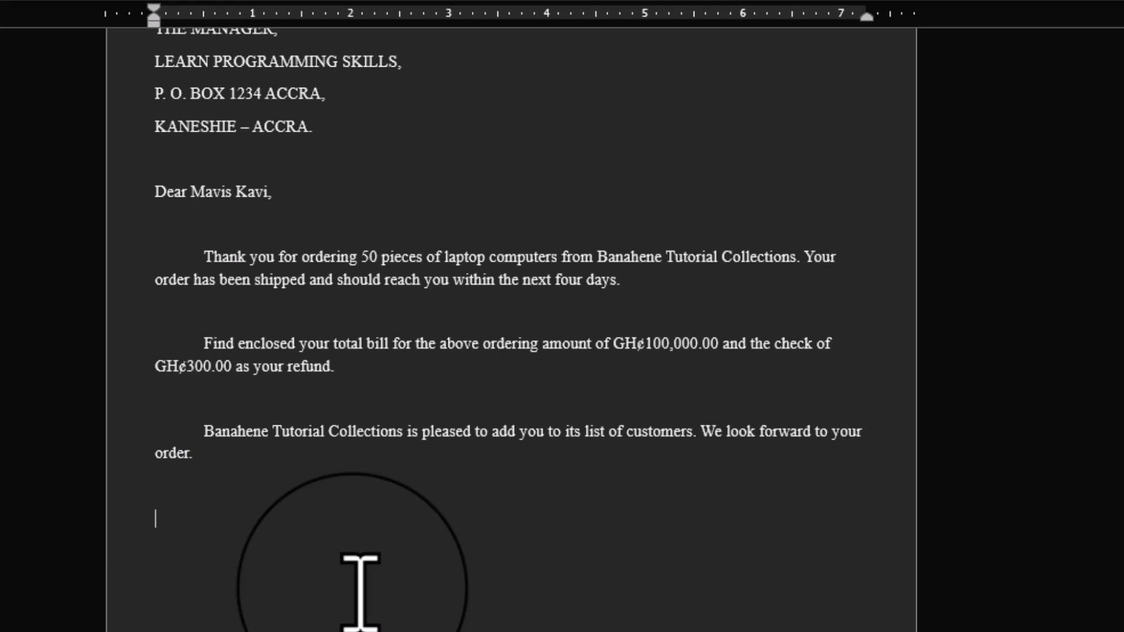
pyautogui.hotkey('ctrl', 'r')
pyautogui.write('Yours Si')
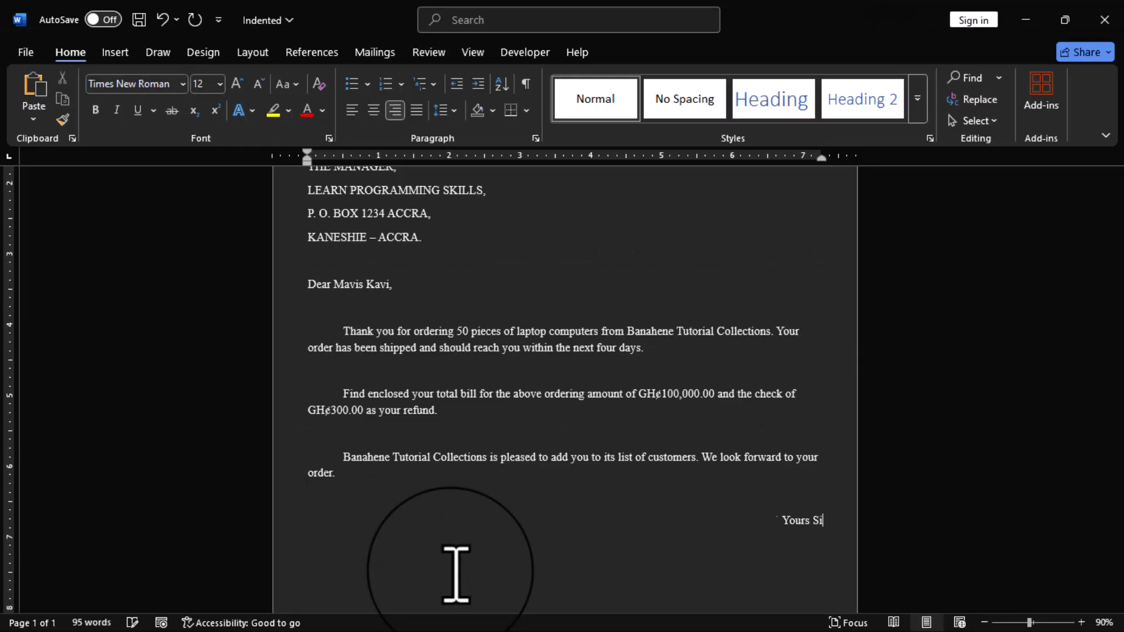
pyautogui.write('ncerely, _____')
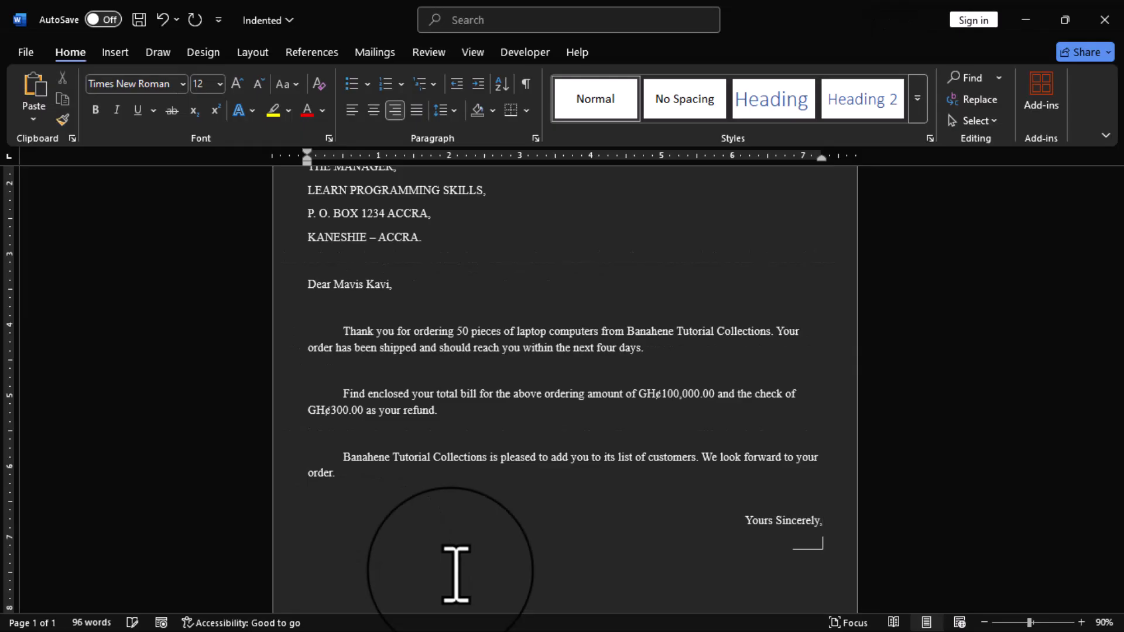
pyautogui.write('_______________')
# Add a short underscore signature line, undo its automatic border formatting, and enter "Banahene Tutorial Collections." beneath it
pyautogui.press('Return')
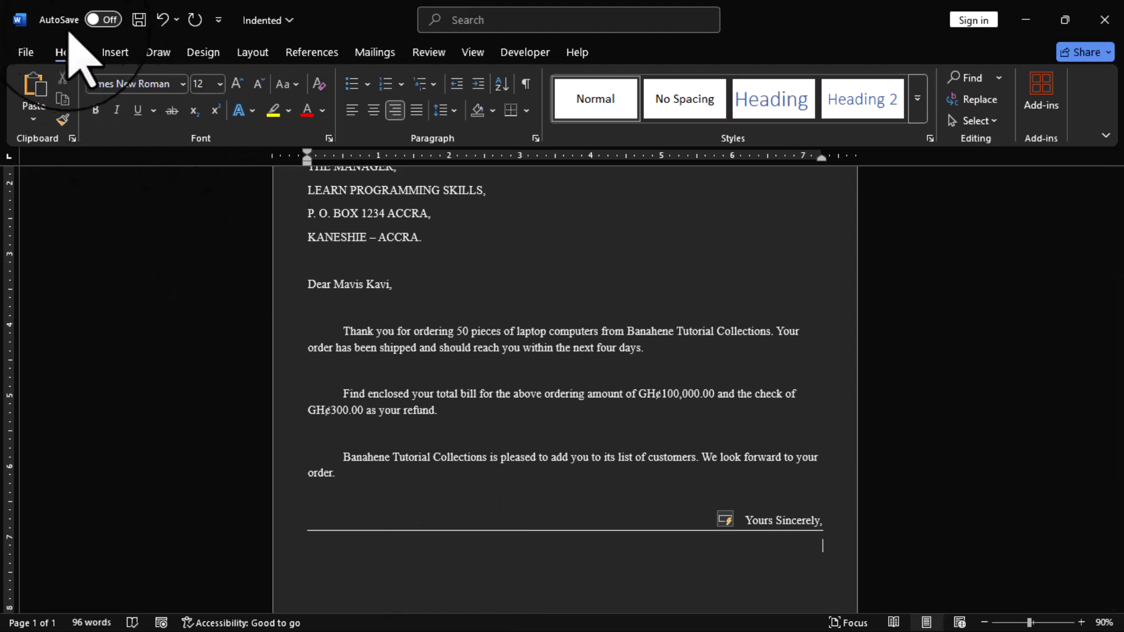
pyautogui.click(157, 27)
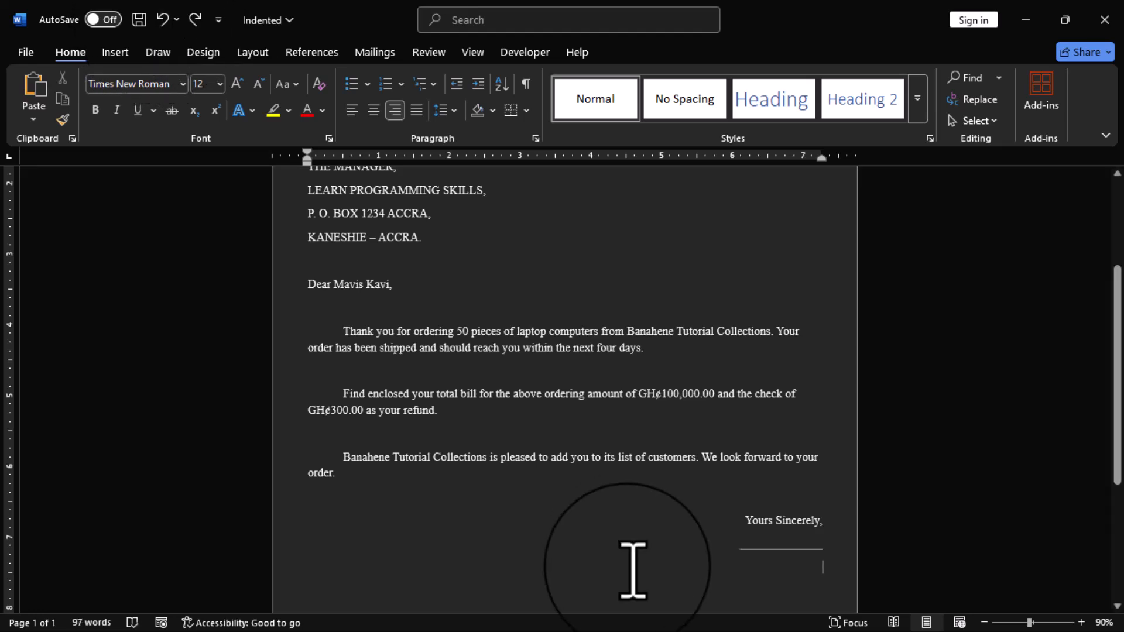
pyautogui.write('Banahene Tutorial Collections')
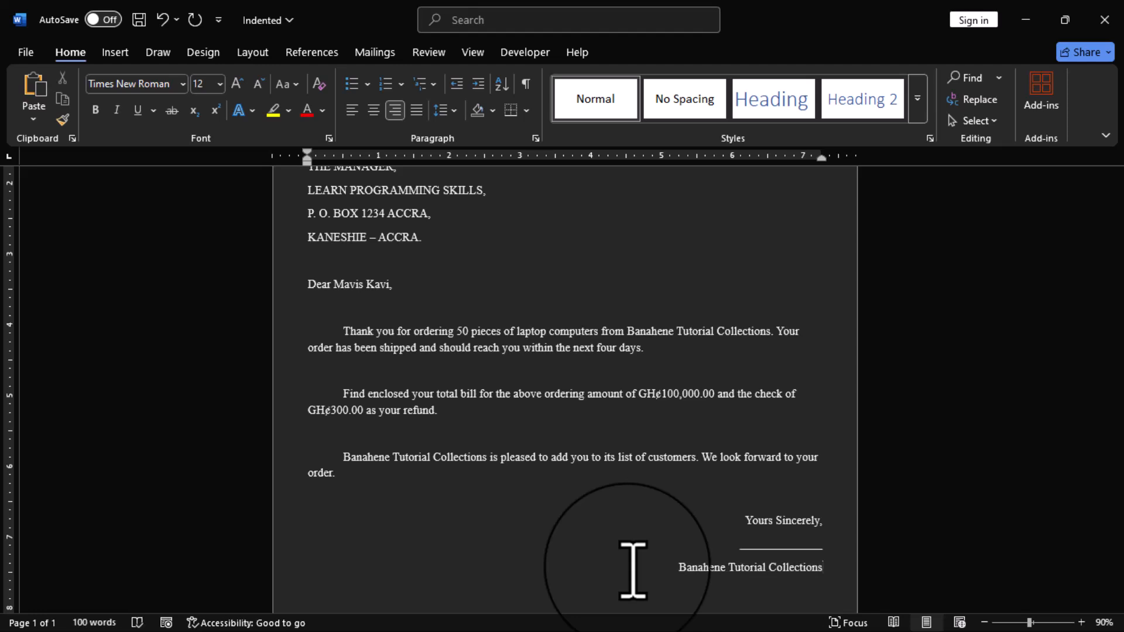
pyautogui.scroll(5, 632, 567)
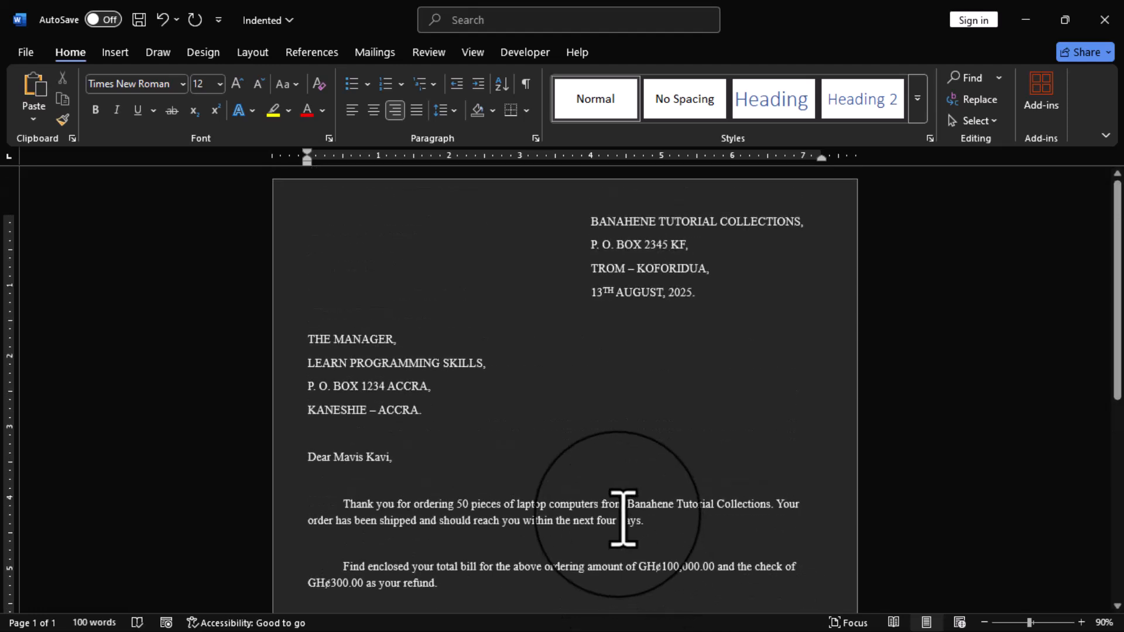
pyautogui.scroll(-5, 612, 465)
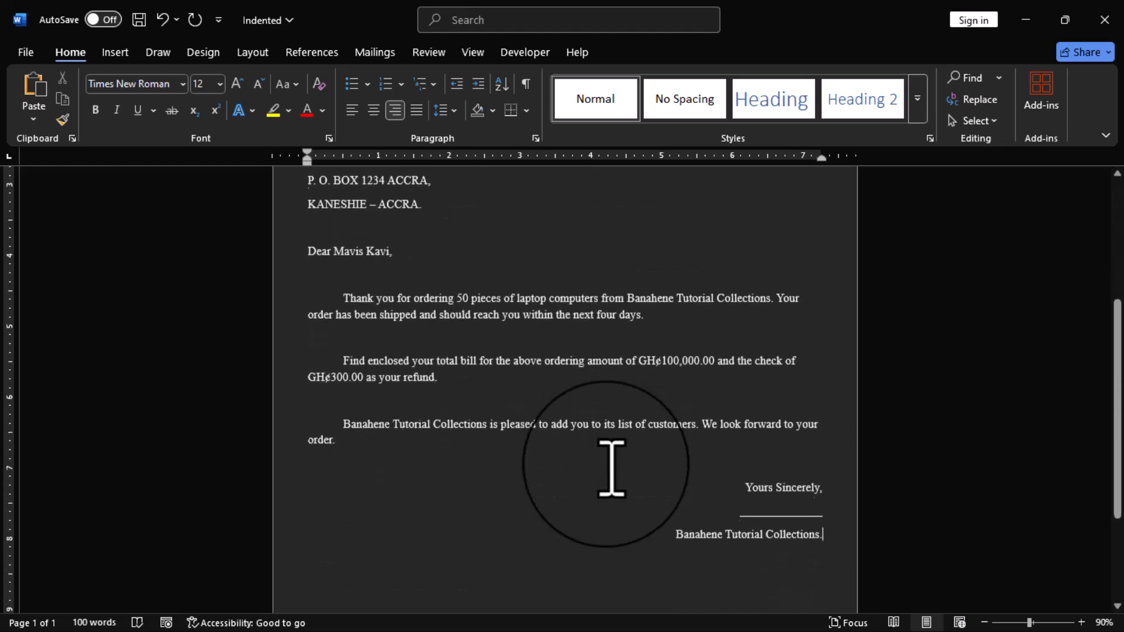
pyautogui.scroll(-1, 611, 467)
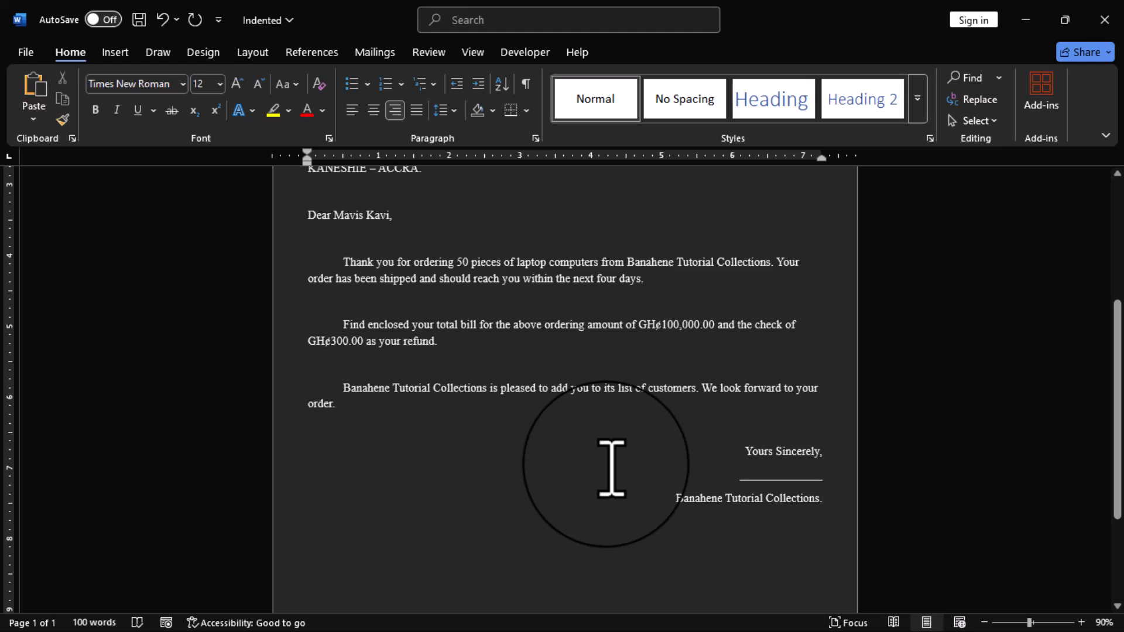
pyautogui.scroll(6, 611, 466)
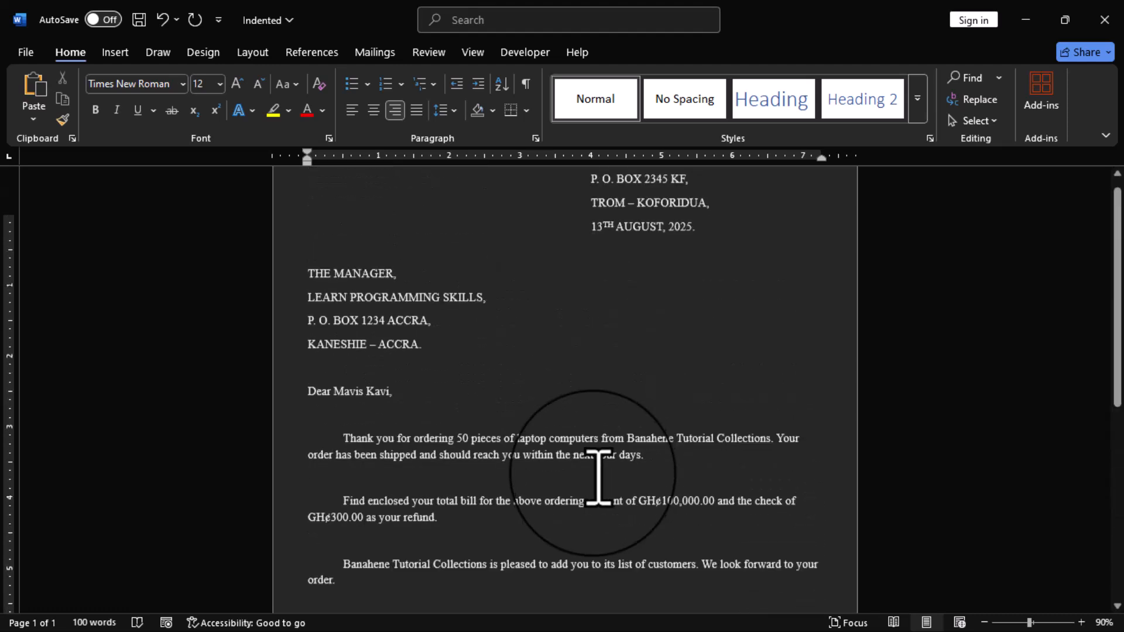
pyautogui.scroll(1, 578, 481)
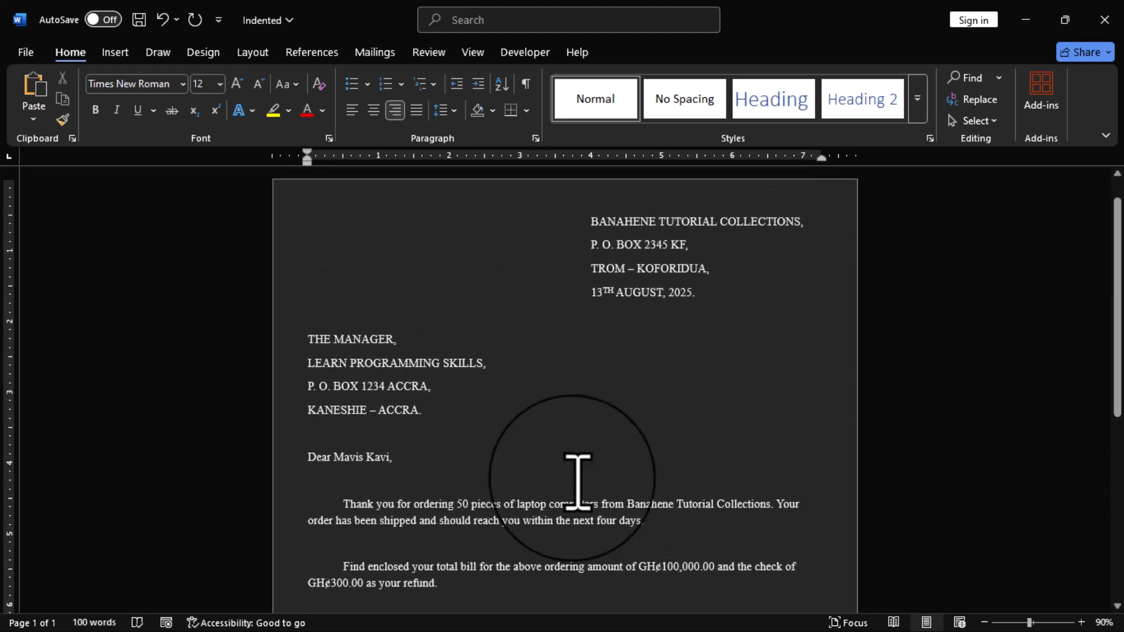